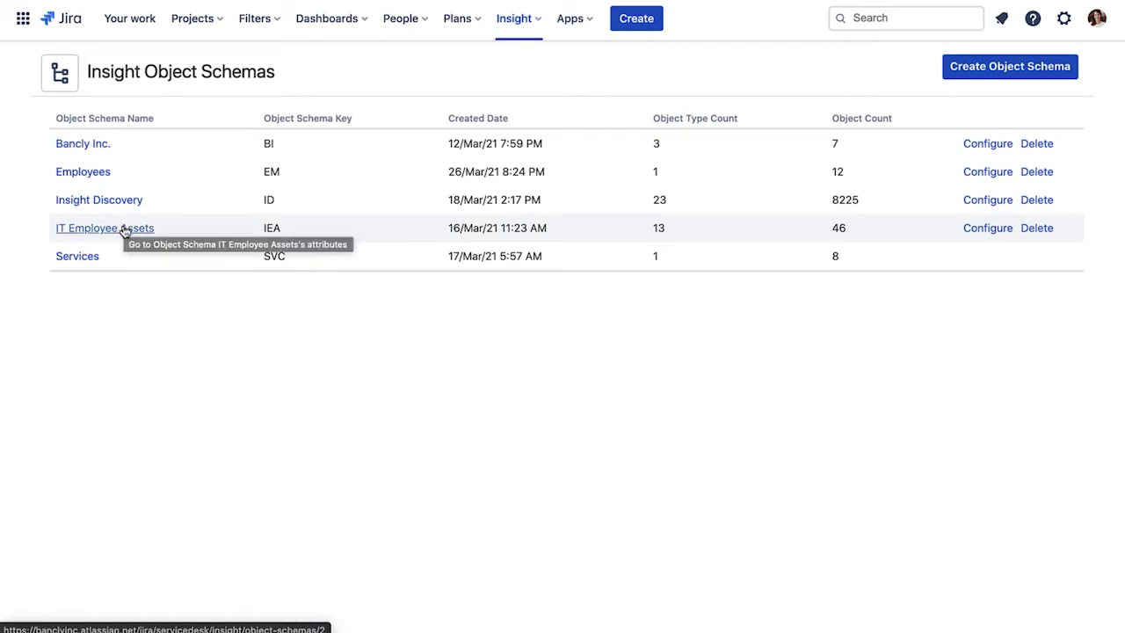
Step: Open the IT Employee Assets object schema, expand its whole object type tree and view the Laptops objects
click(123, 231)
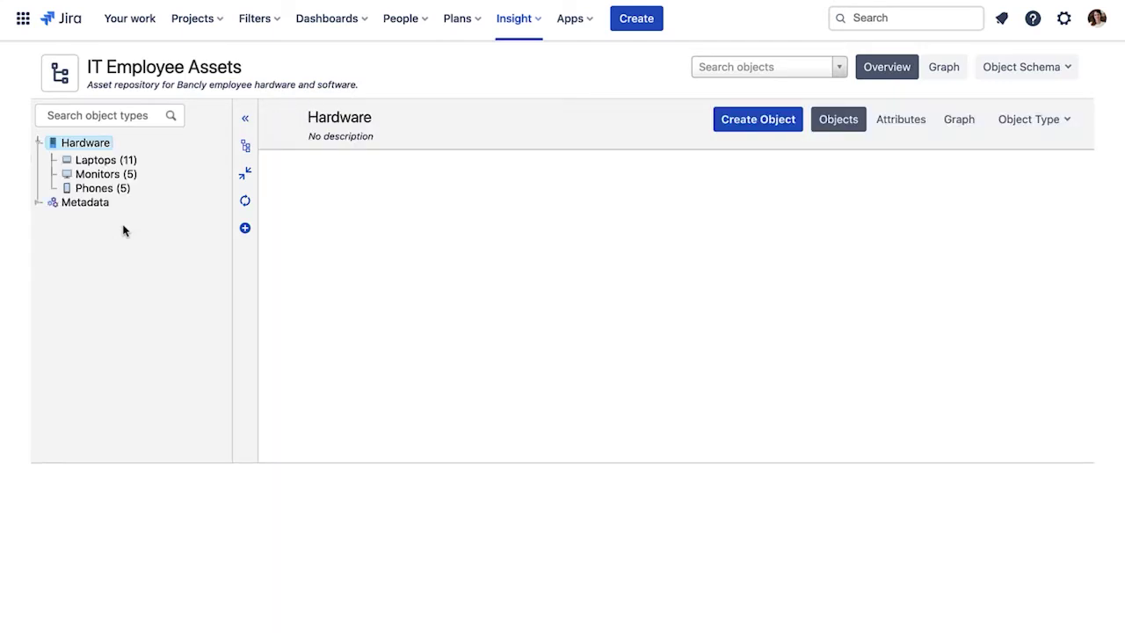
click(245, 146)
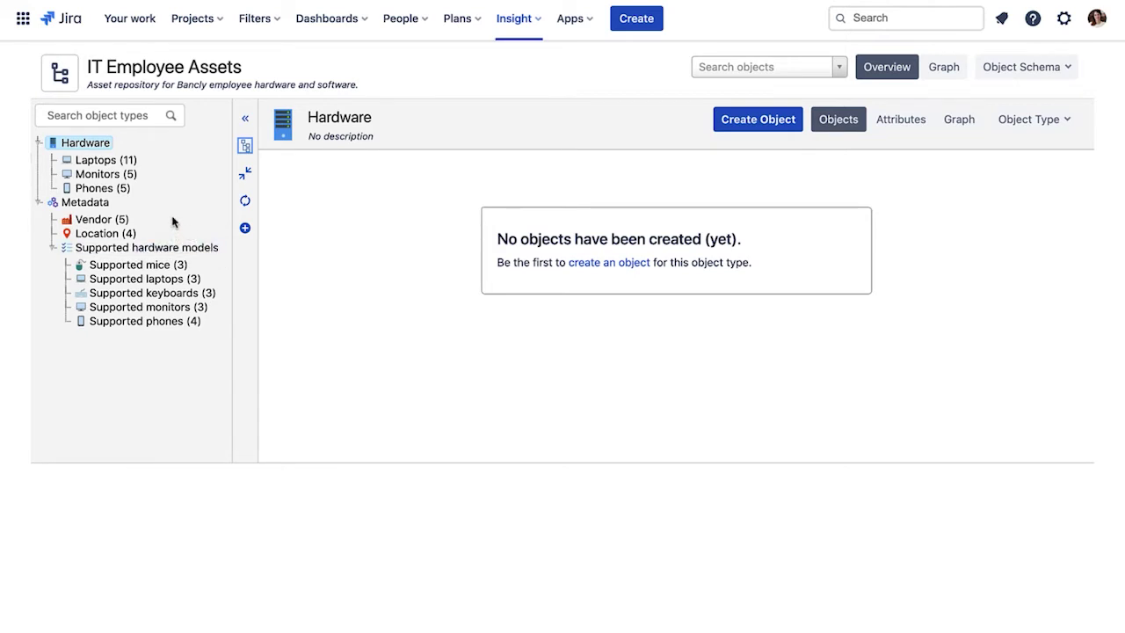
click(132, 162)
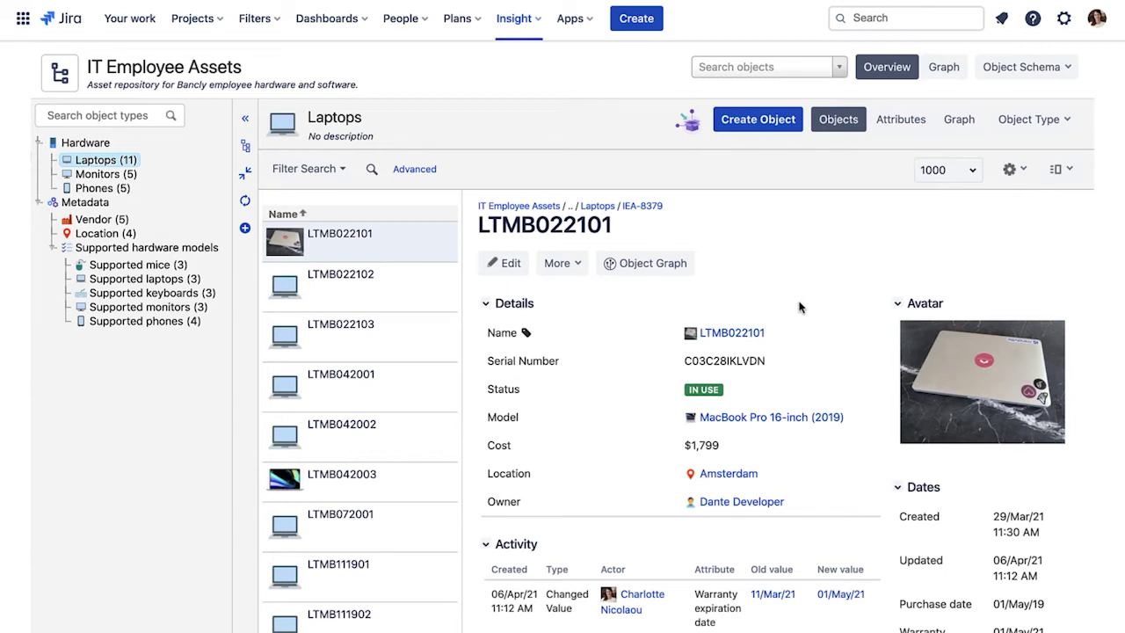
Step: Examine the MacBook Pro 16-inch (2019) model record linked to laptop LTMB022101, then return to the laptop and view its dates
click(764, 420)
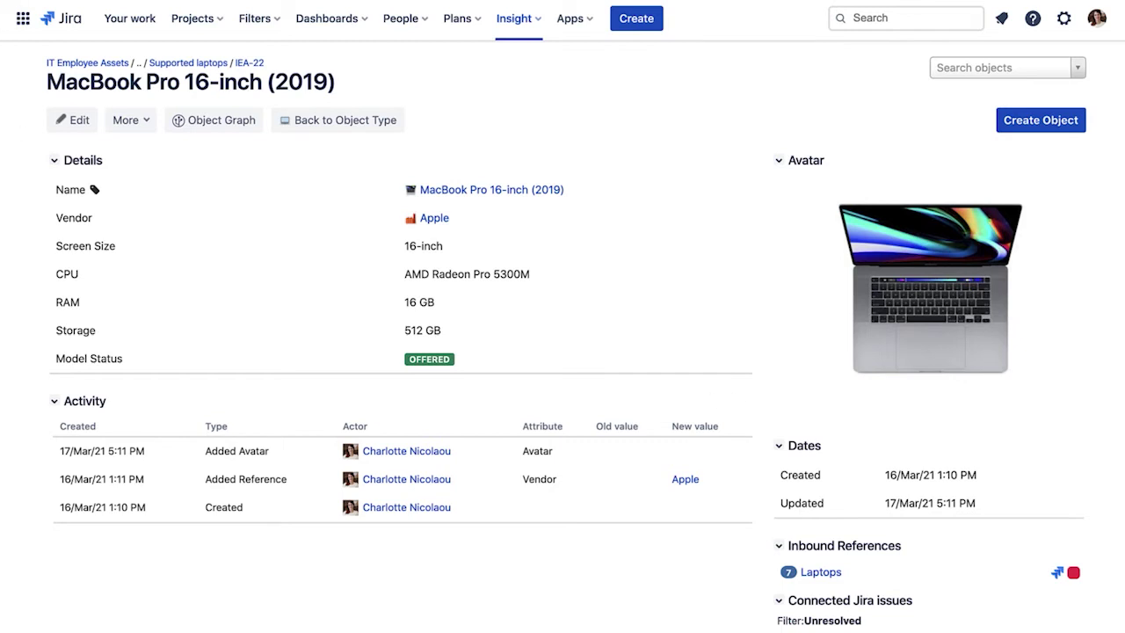
key(alt+Left)
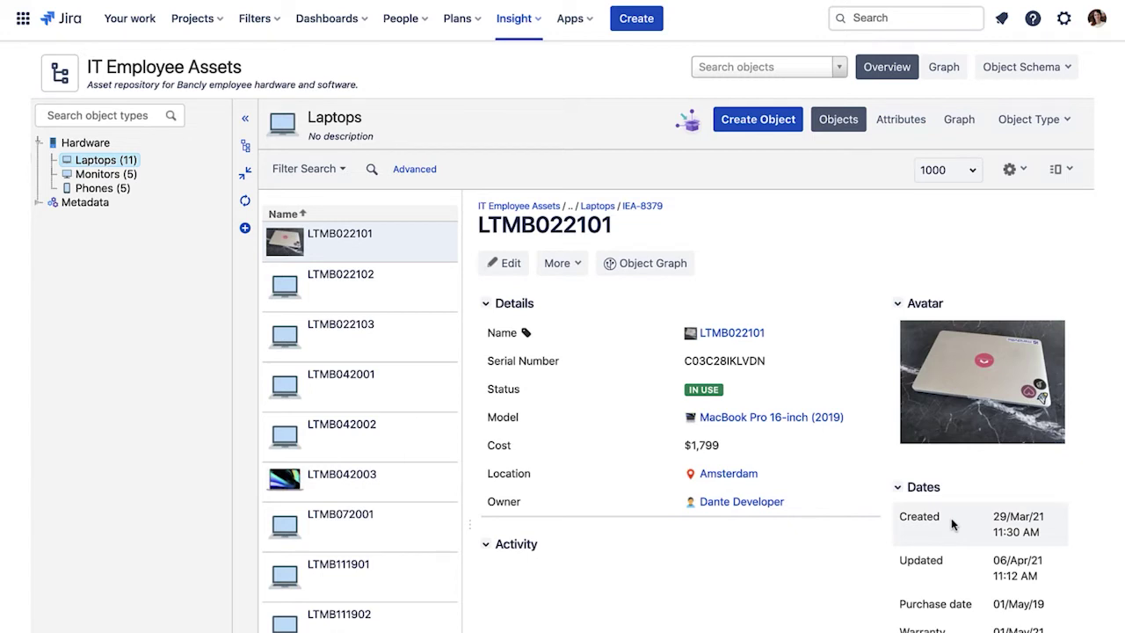
scroll(951, 517, down, 3)
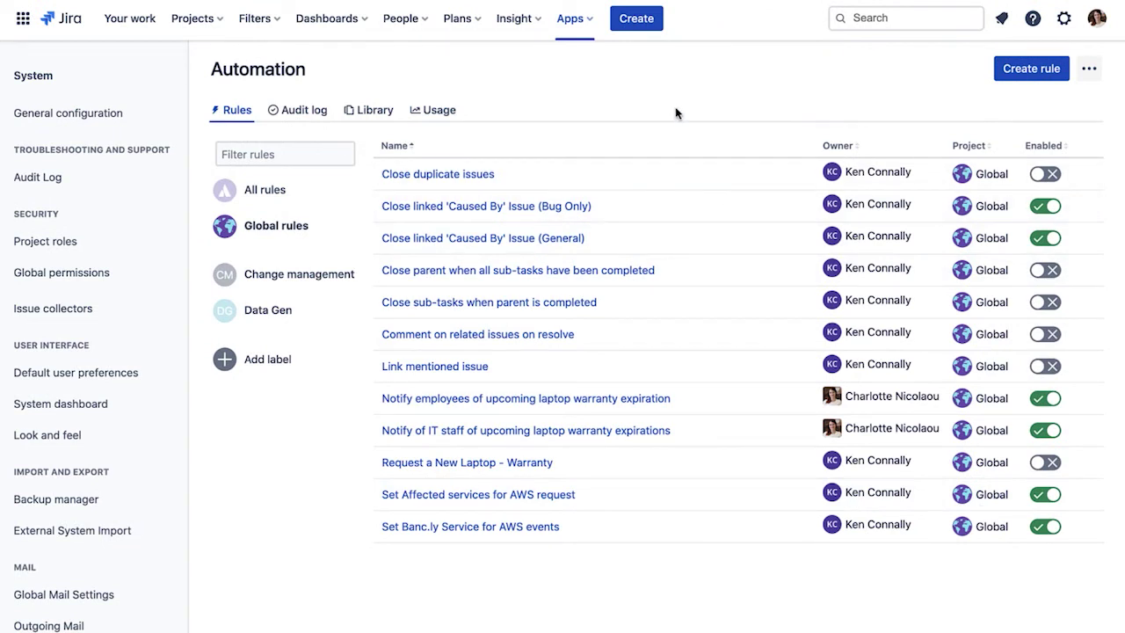
Step: Open the global rule "Notify of IT staff of upcoming laptop warranty expirations" and review its Lookup objects and Create issue actions
click(596, 431)
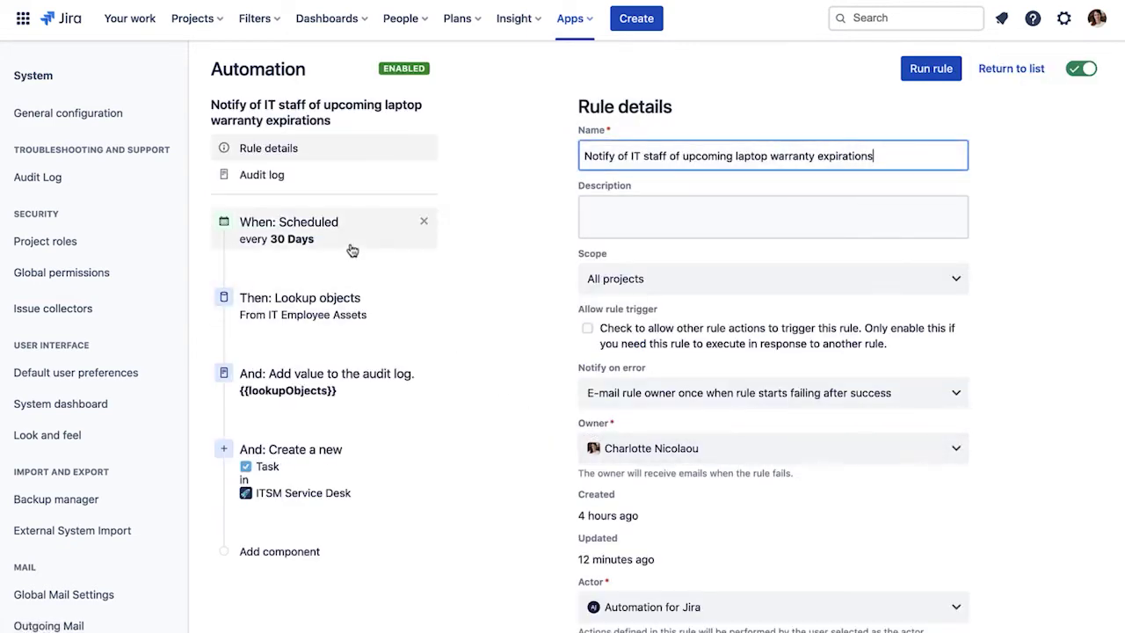
click(379, 321)
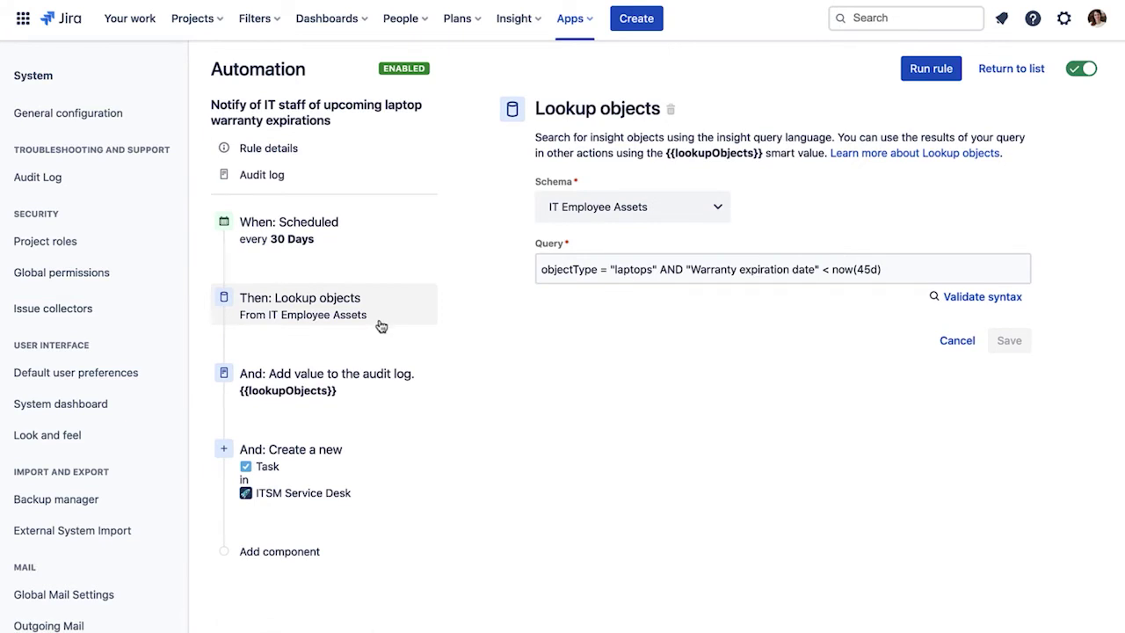
click(361, 453)
click(482, 414)
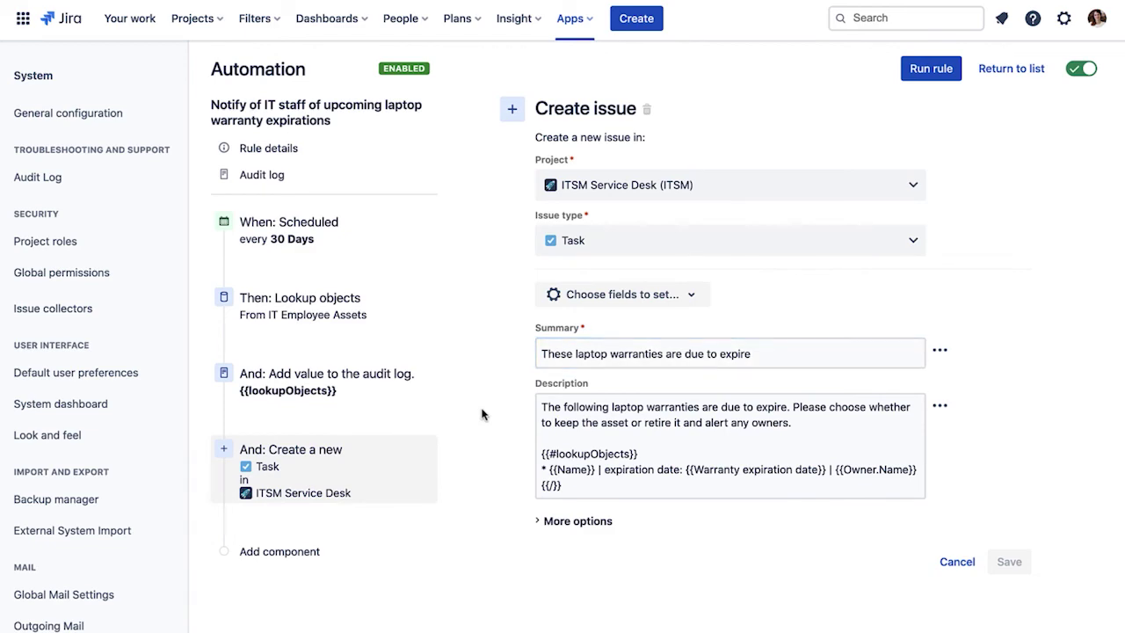
Step: Run the IT staff warranty rule and open its ticket "These laptop warranties are due to expire" in the ITSM Service Desk queue
click(919, 70)
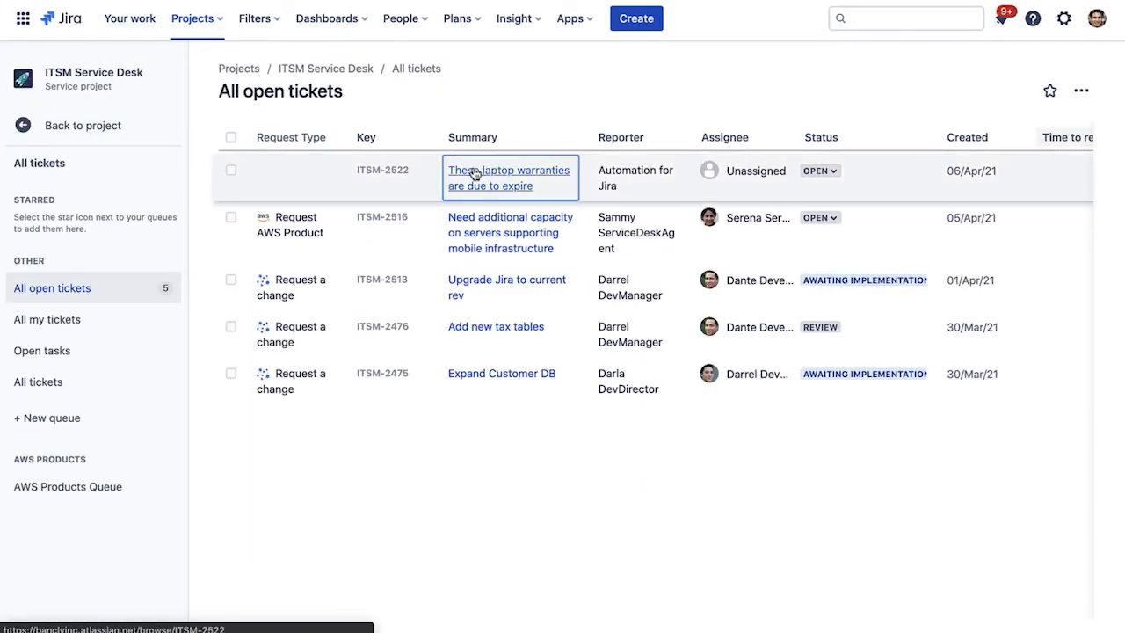
click(467, 177)
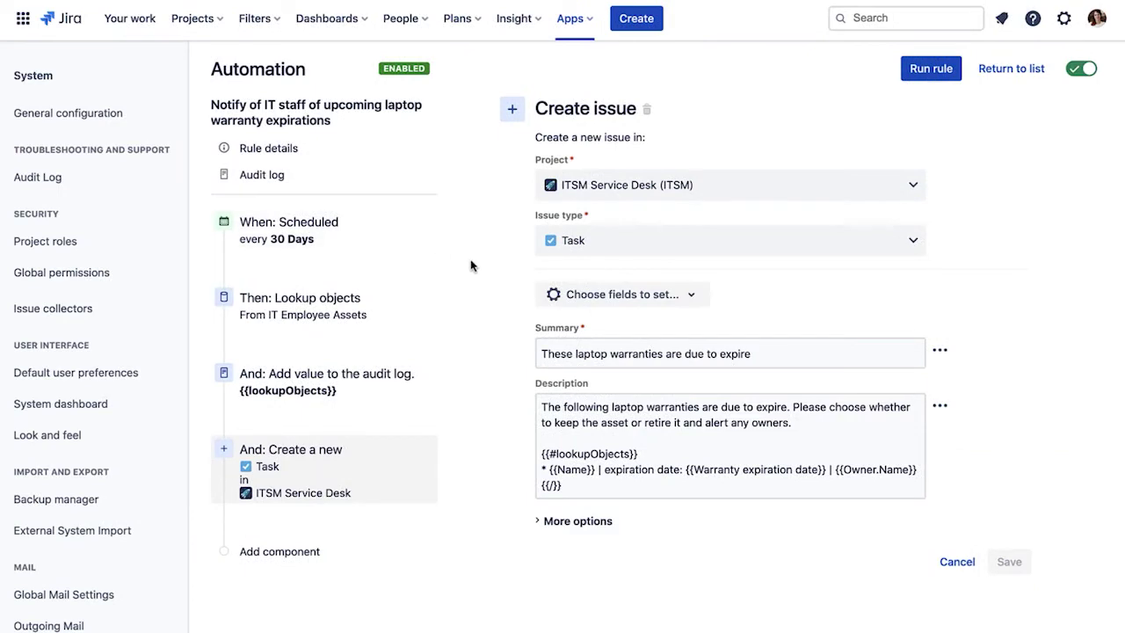
Step: Open the rule "Notify employees of upcoming laptop warranty expiration" from the rule list and review its Lookup objects and Send email actions
click(1011, 69)
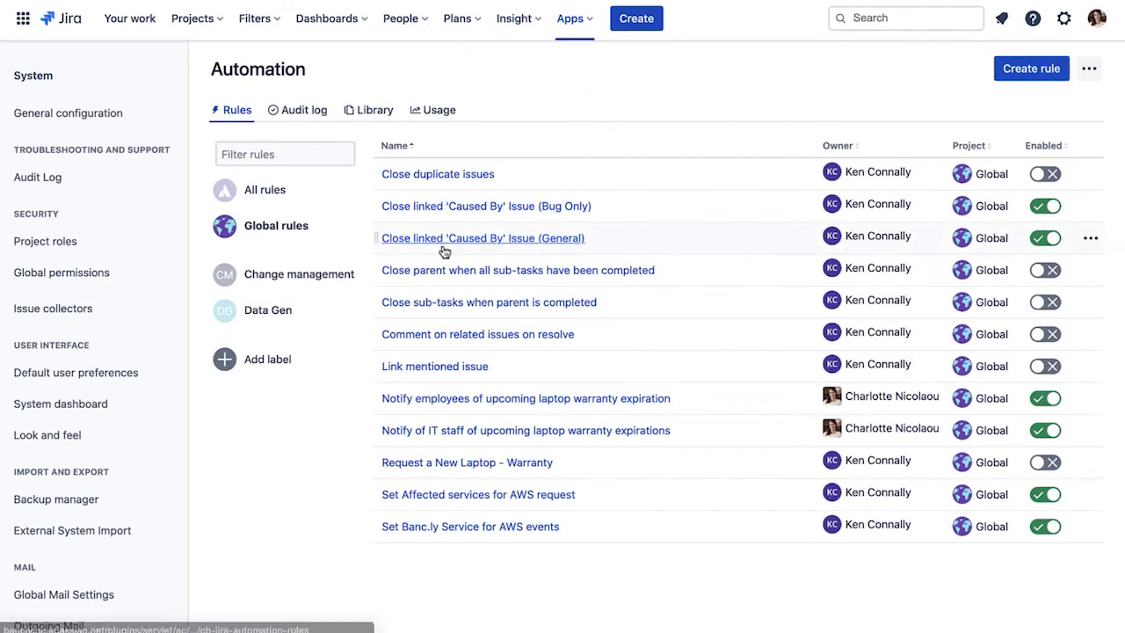
click(462, 398)
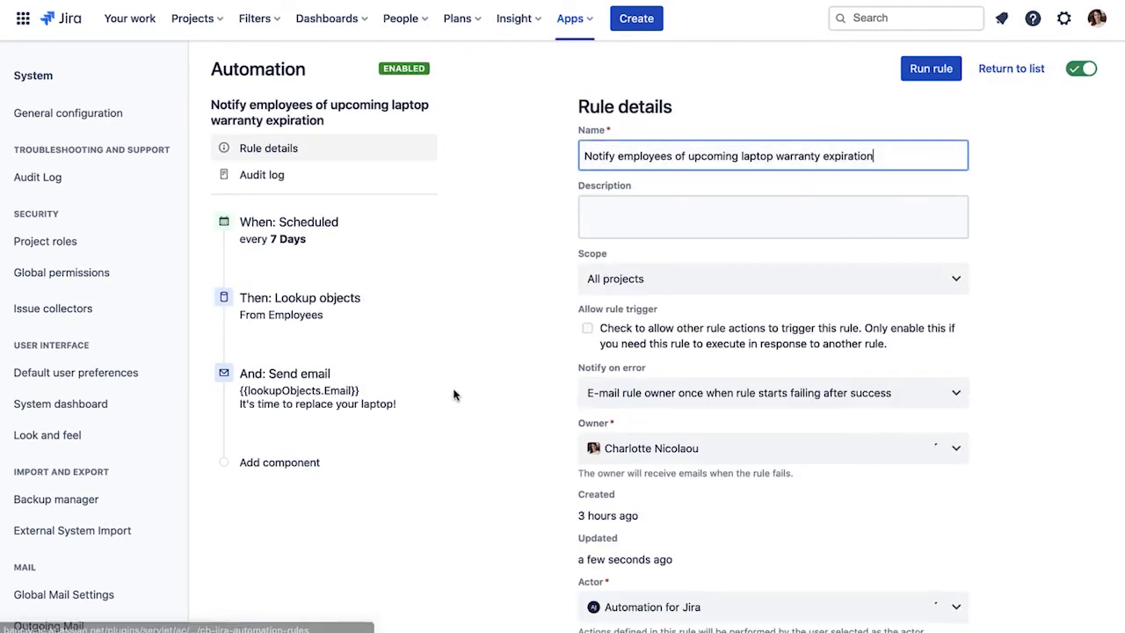
click(391, 318)
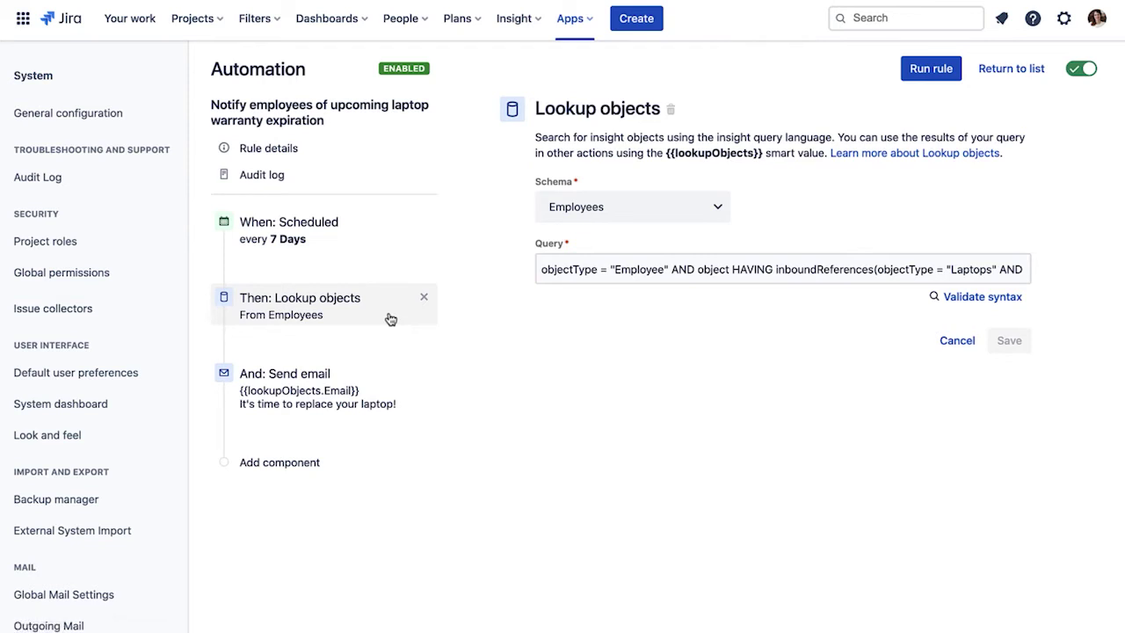
click(407, 387)
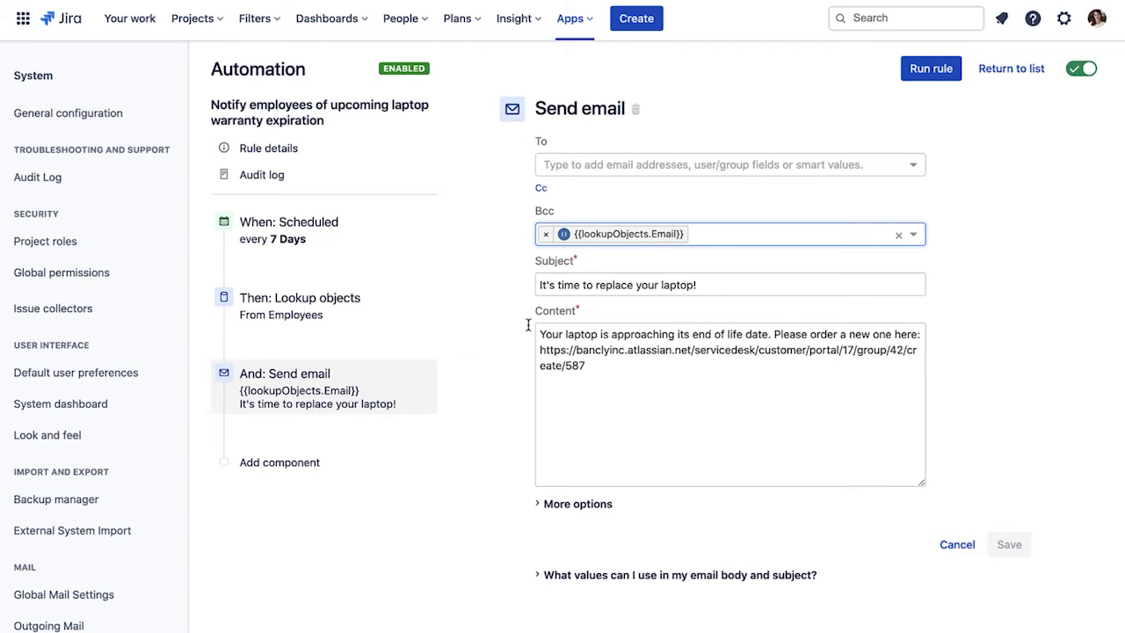
Step: Run the employee warranty rule, open its "It's time to replace your laptop!" email in Amazon WorkMail, and return to Jira's rule list
click(933, 70)
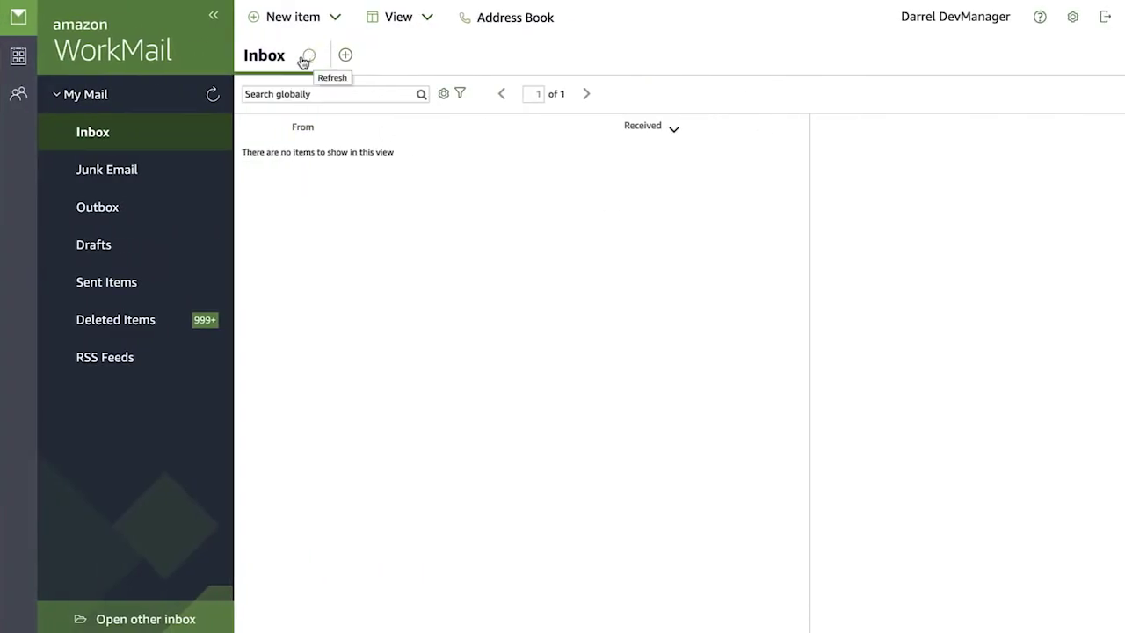
click(309, 58)
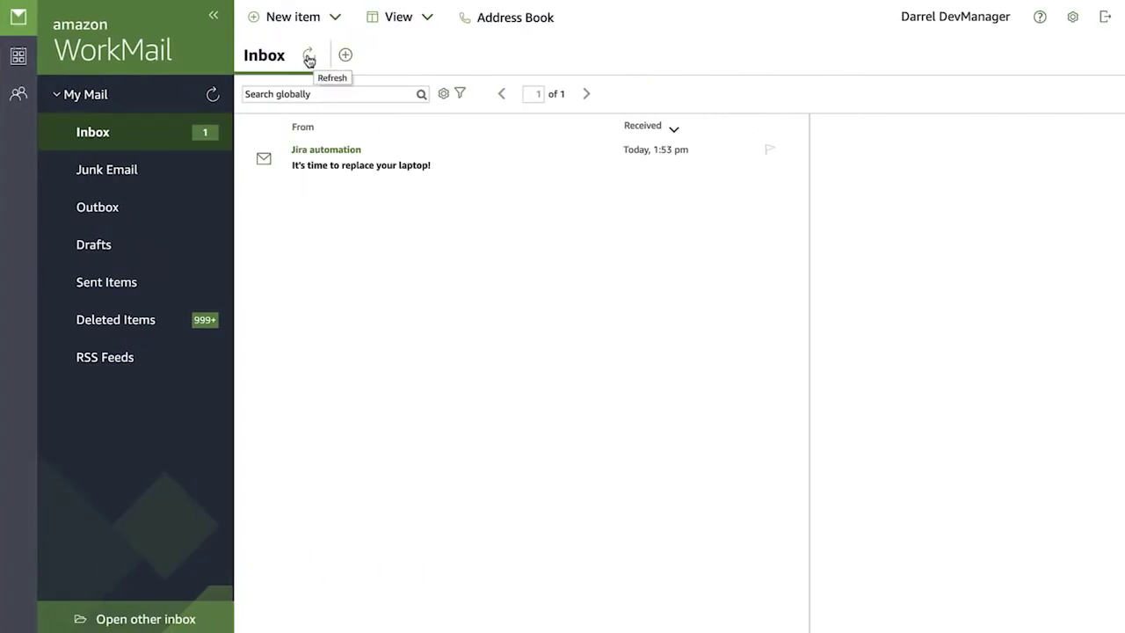
click(366, 149)
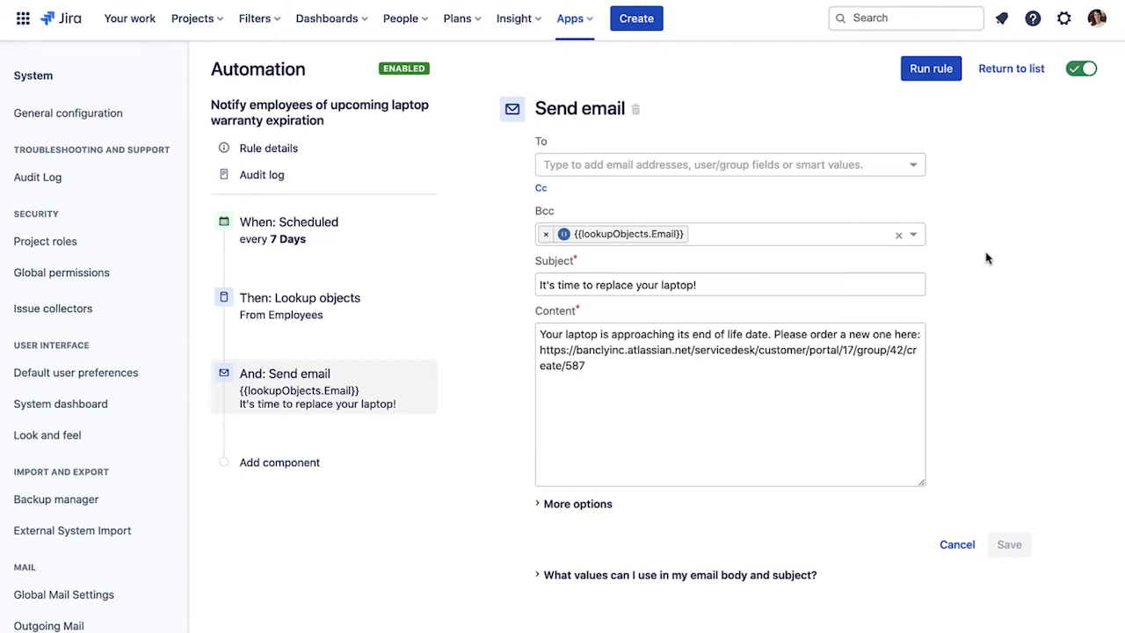
click(997, 76)
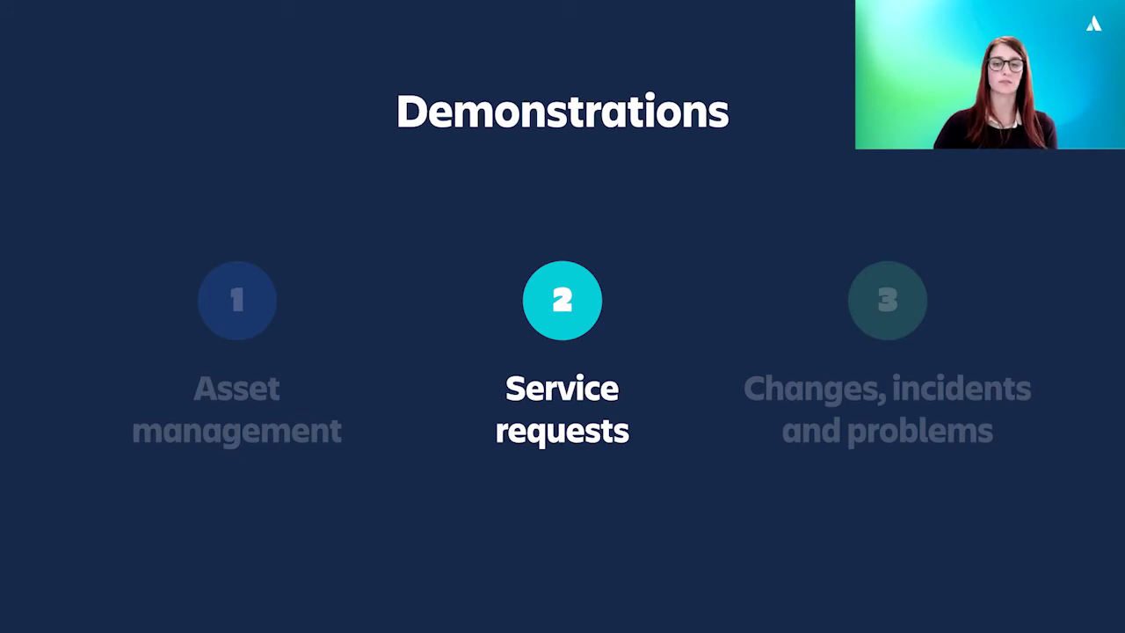
key(Right)
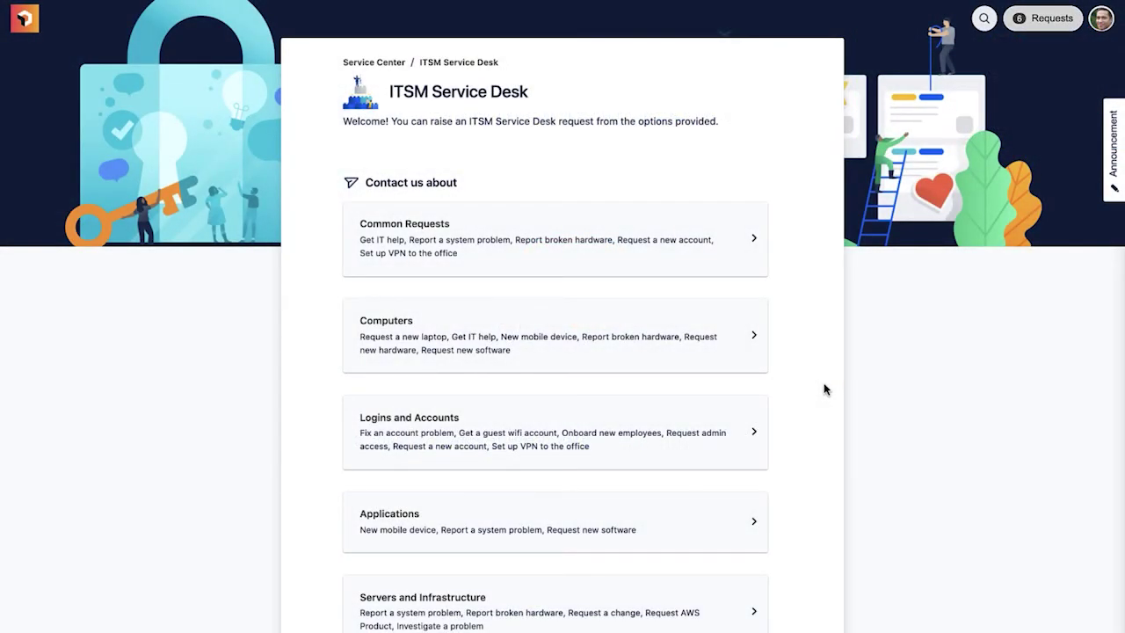
Step: Start a new laptop request under Computers with the reason "Current laptop is damaged" and the additional details "I broke the screen."
click(707, 357)
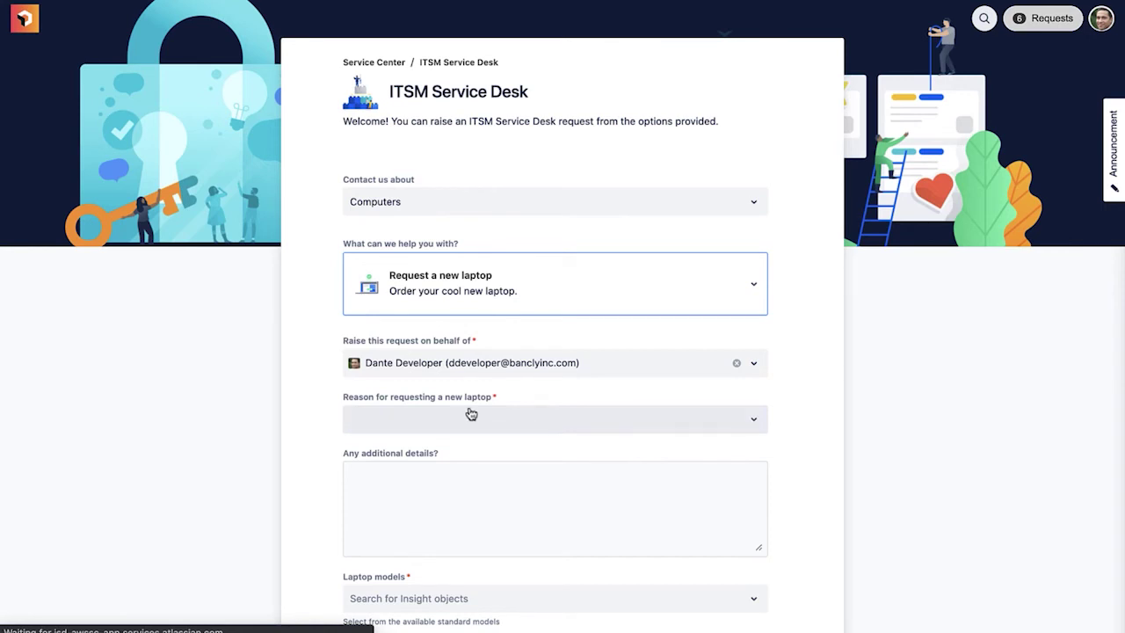
click(469, 421)
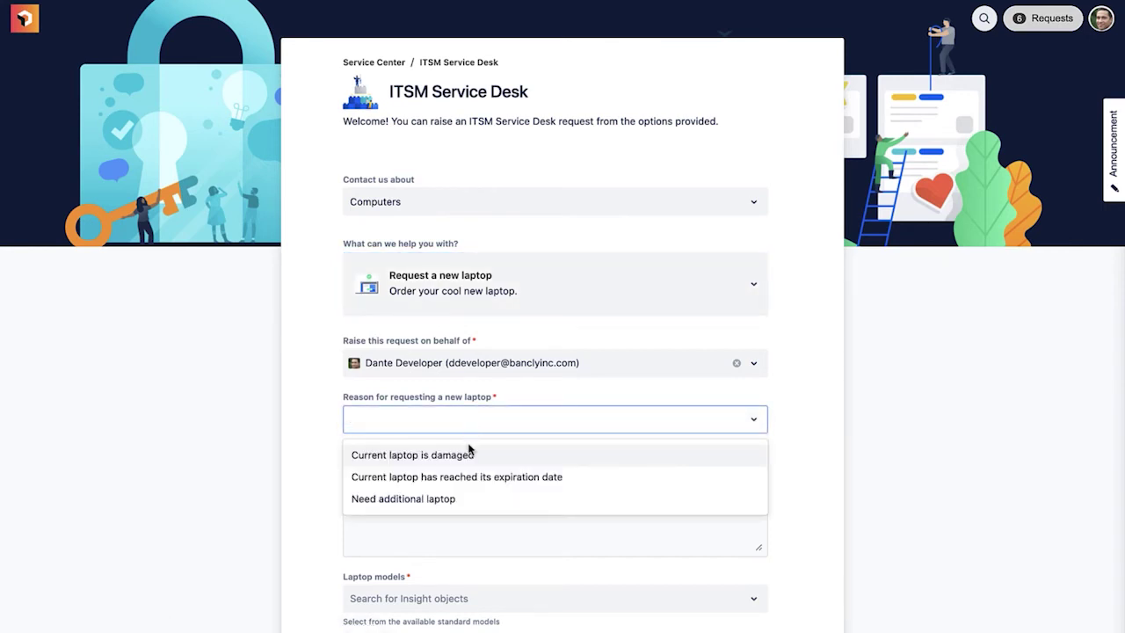
click(468, 456)
click(460, 484)
text(I b)
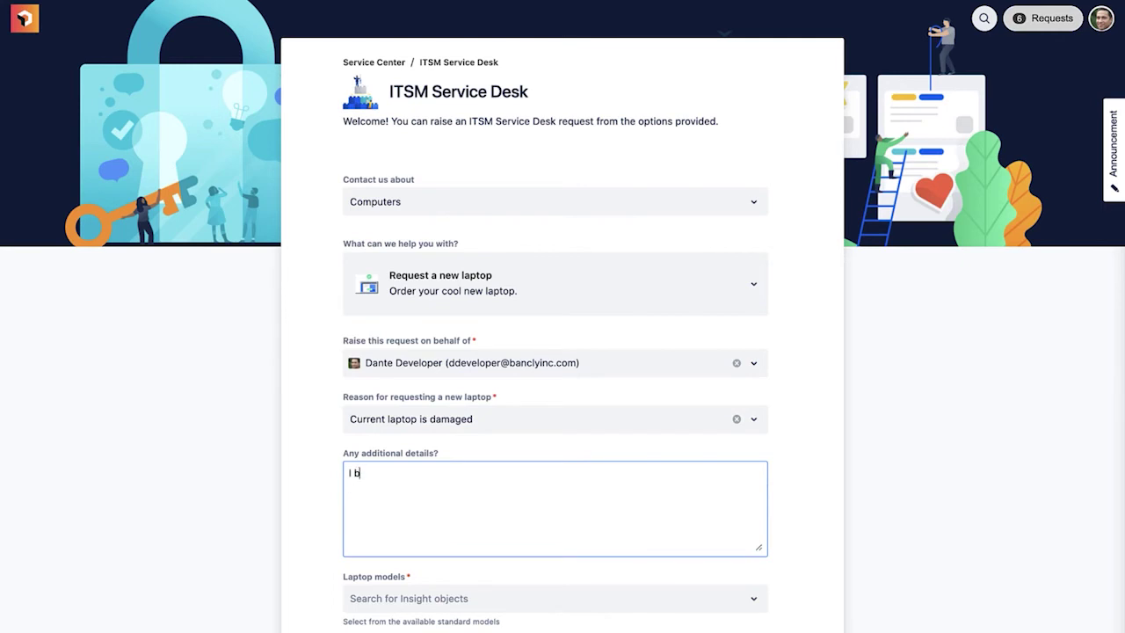
text(roke the screen.)
Step: Choose MacBook Pro 16-inch (2019) as the requested laptop model
scroll(379, 485, down, 2)
scroll(379, 486, down, 3)
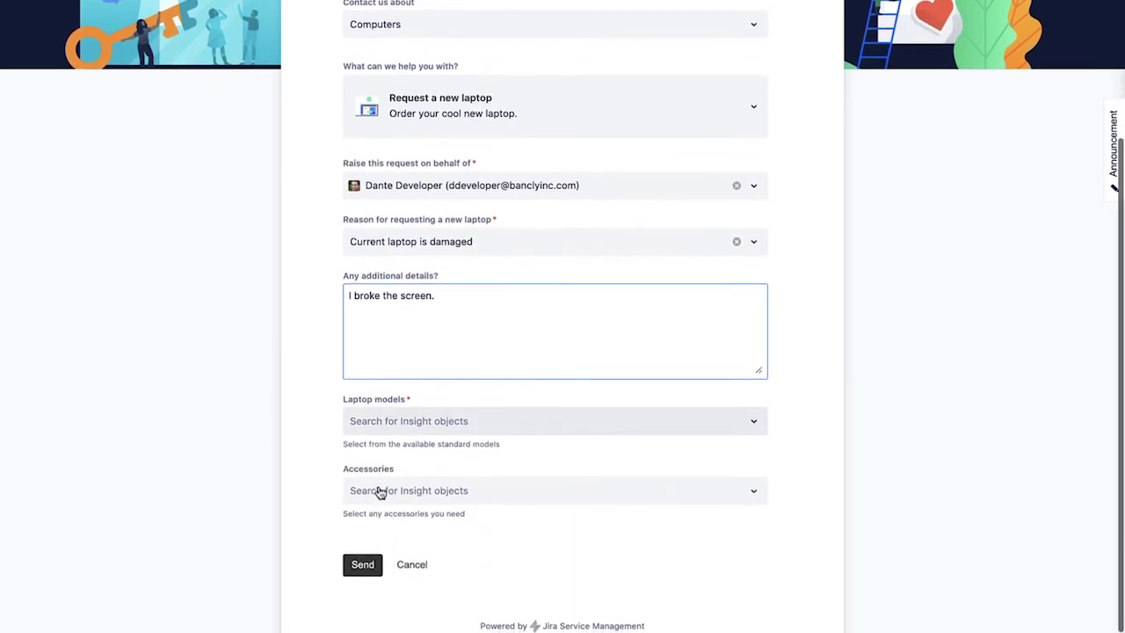
click(434, 425)
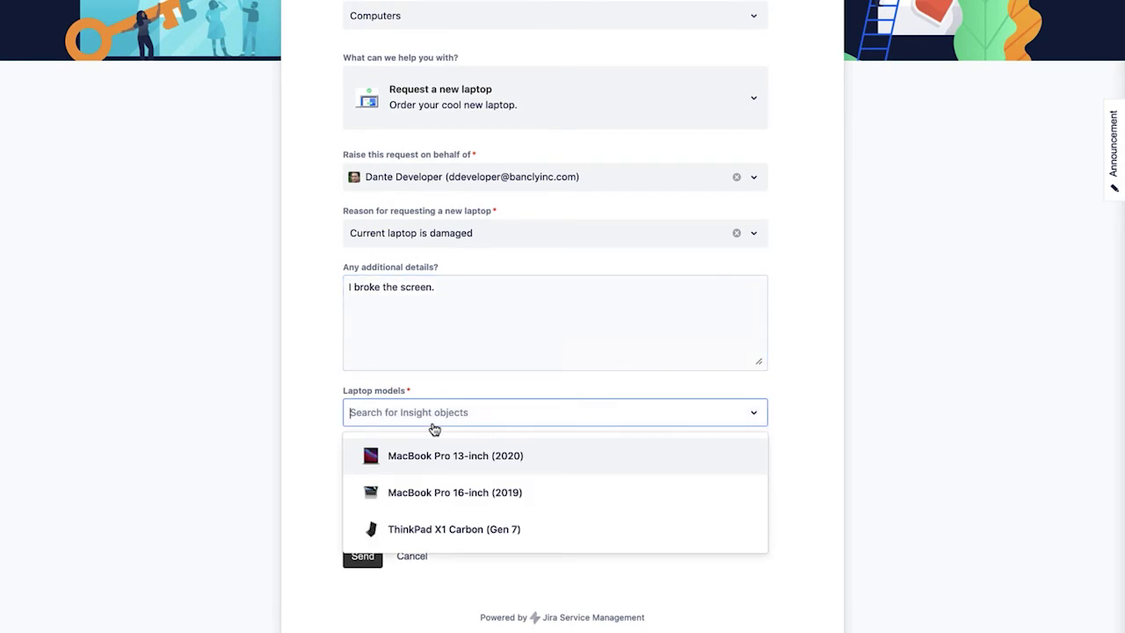
click(440, 491)
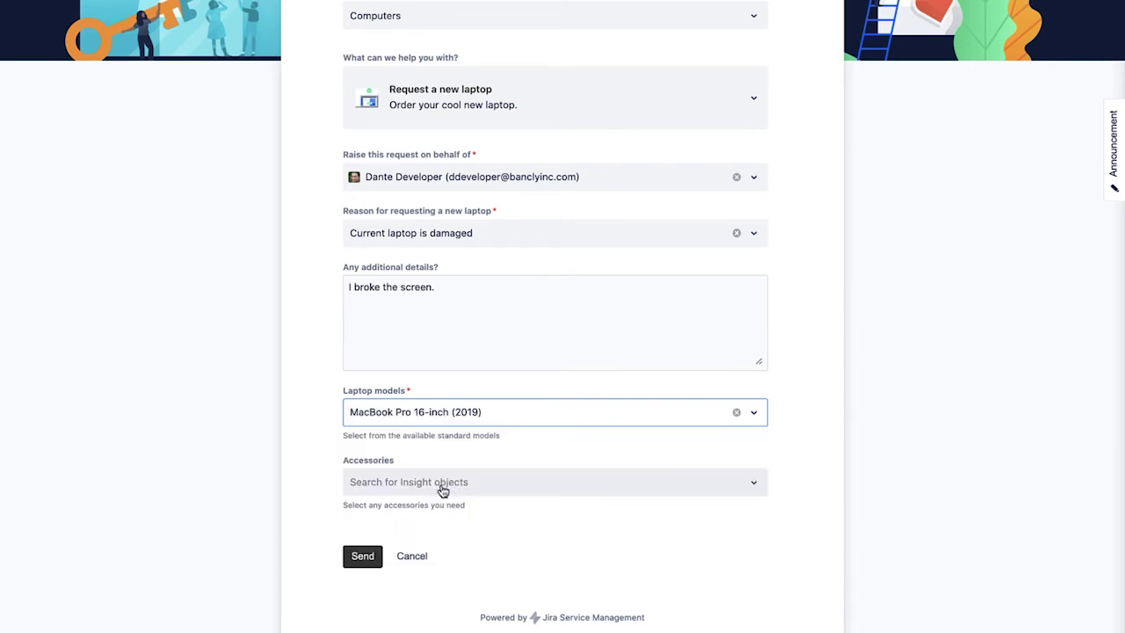
Step: Add Magic Keyboard (US) and Magic Mouse as accessories and send the laptop request
click(437, 492)
click(439, 391)
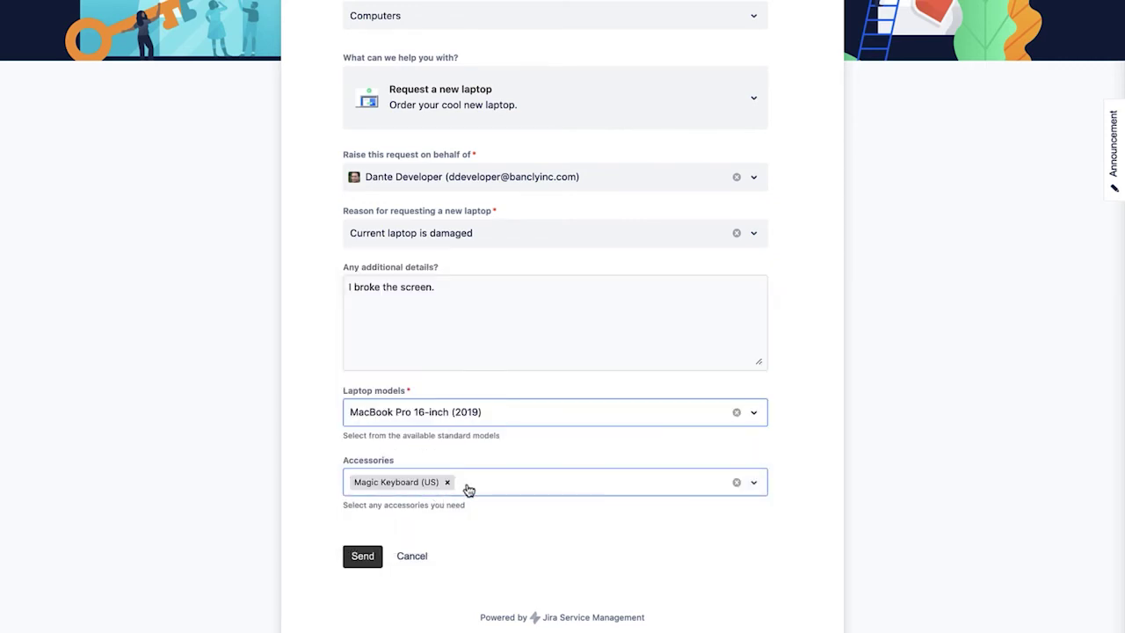
click(468, 484)
click(461, 406)
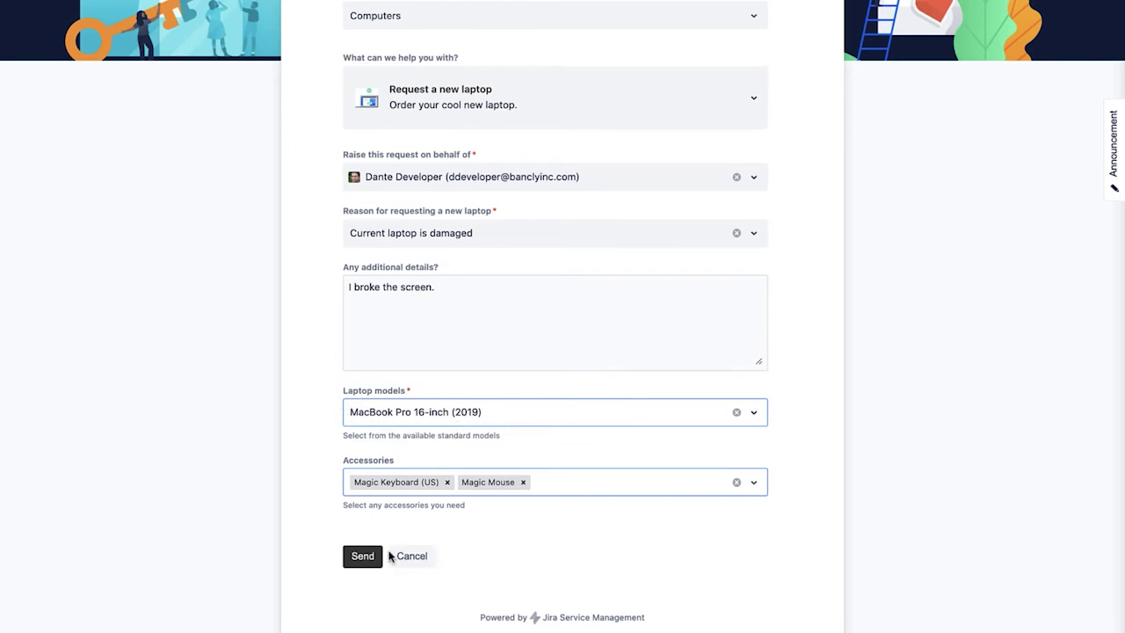
click(368, 560)
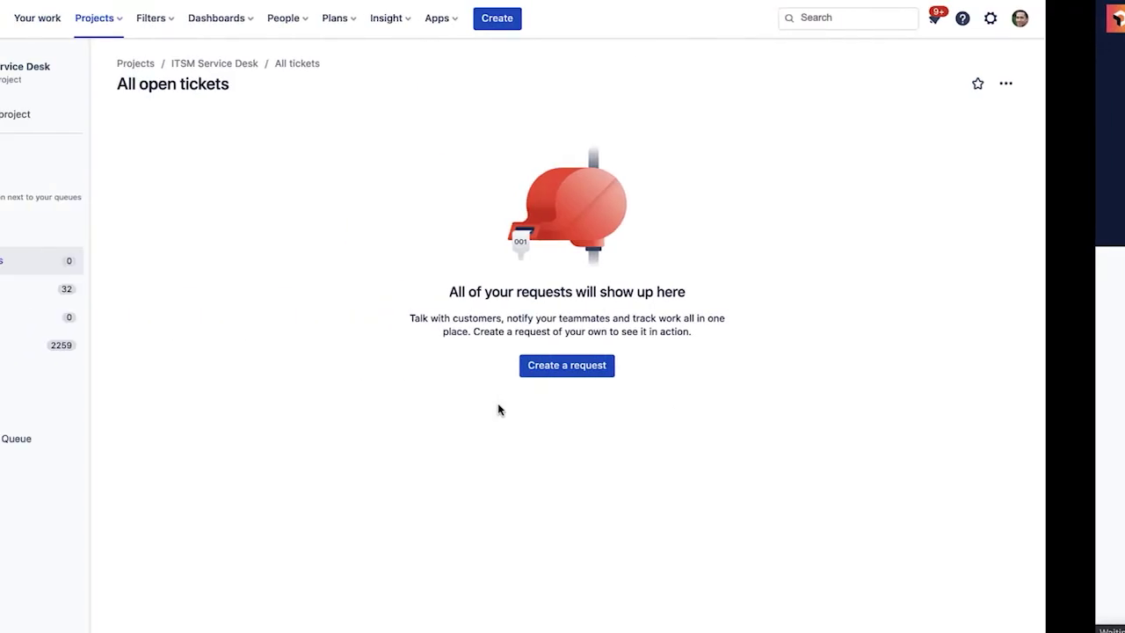
Step: Refresh the All open tickets queue of the ITSM Service Desk and open the new laptop request
key(ctrl+r)
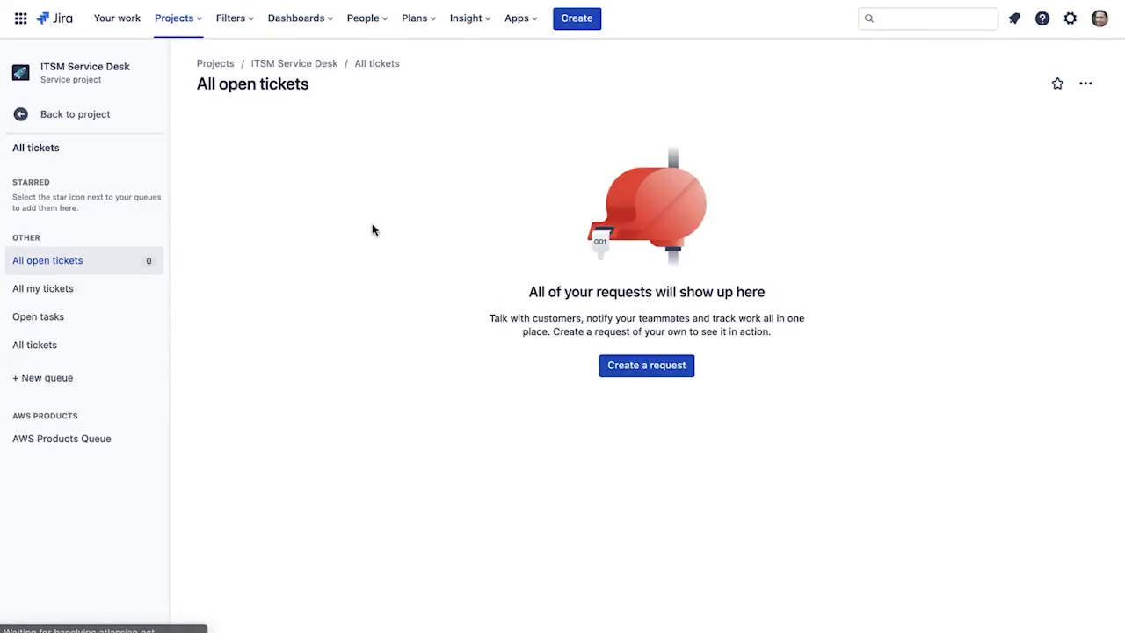
click(422, 157)
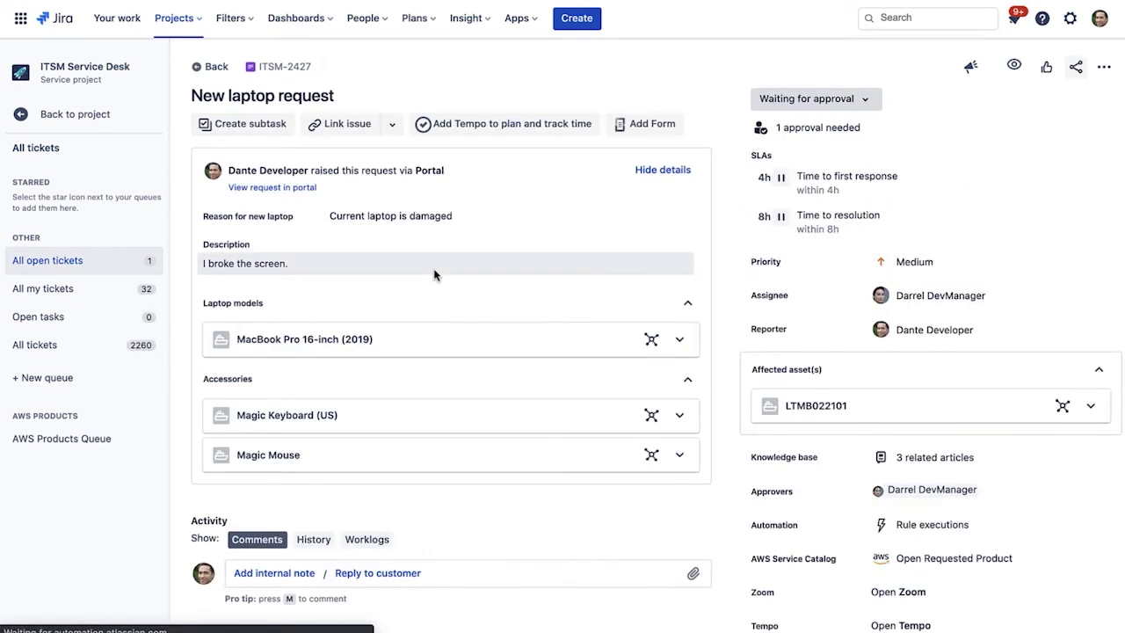
Step: Examine the expanded details of the requested MacBook Pro model and of the affected asset LTMB022101 in the ticket
click(680, 341)
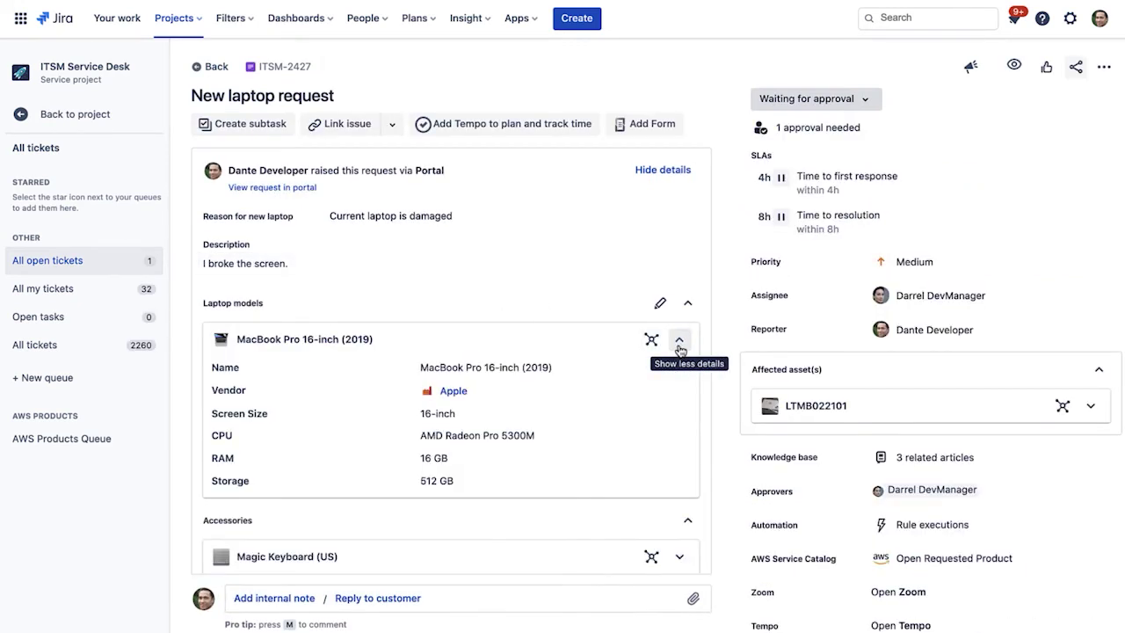
scroll(680, 349, down, 3)
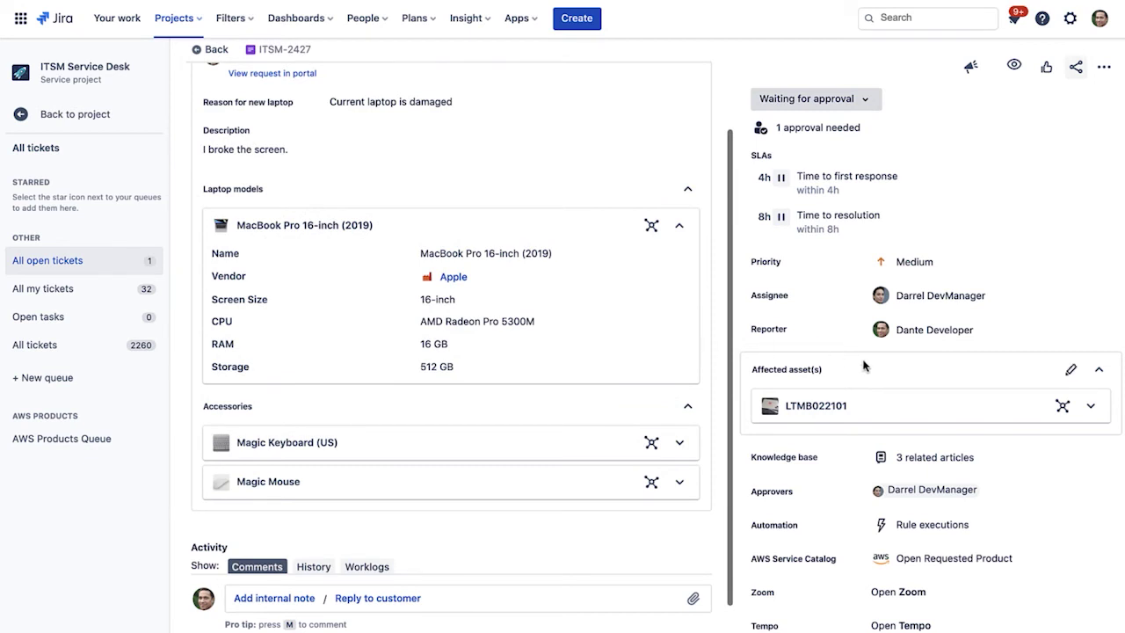
click(1090, 405)
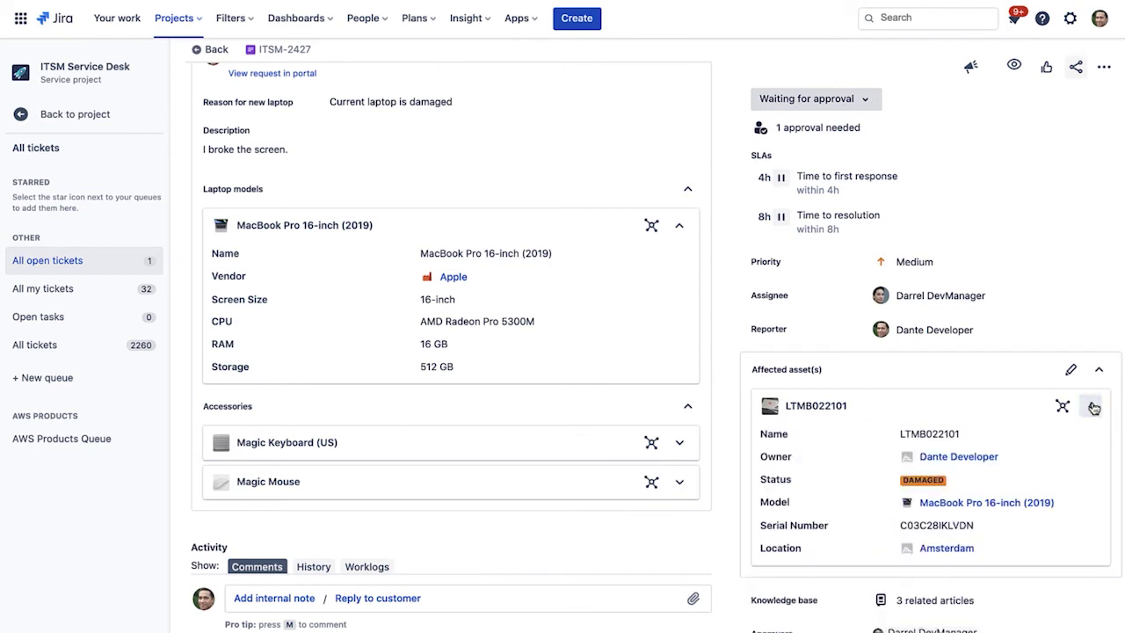
scroll(1092, 406, down, 1)
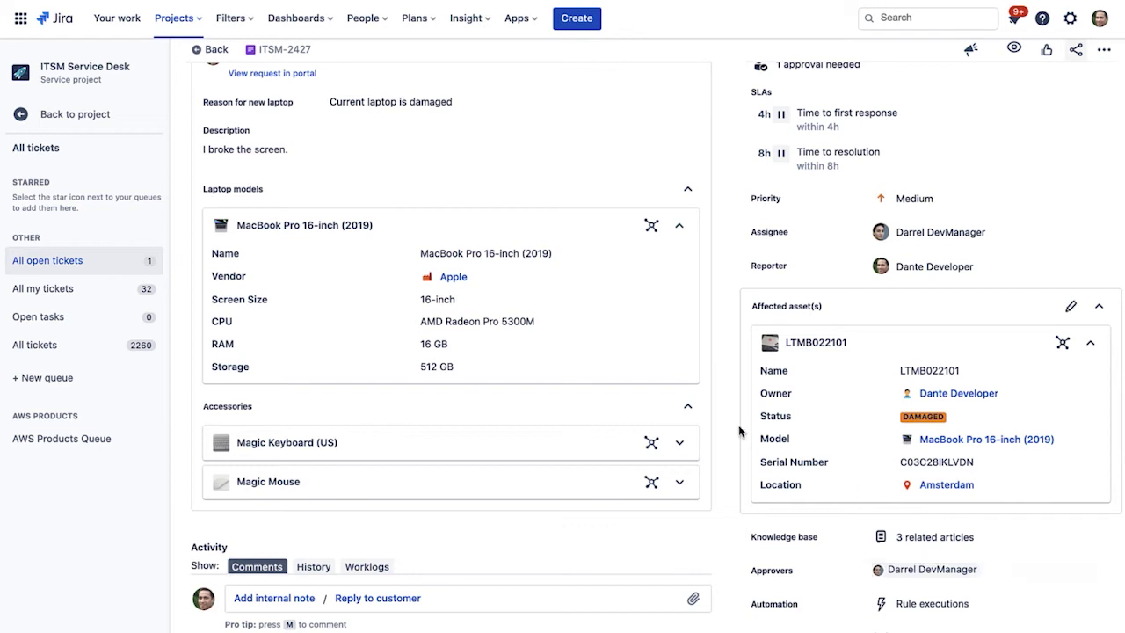
Step: Open the Laptops objects in the IT Employee Assets schema of Insight and display them as a table
scroll(708, 420, up, 3)
scroll(755, 395, up, 1)
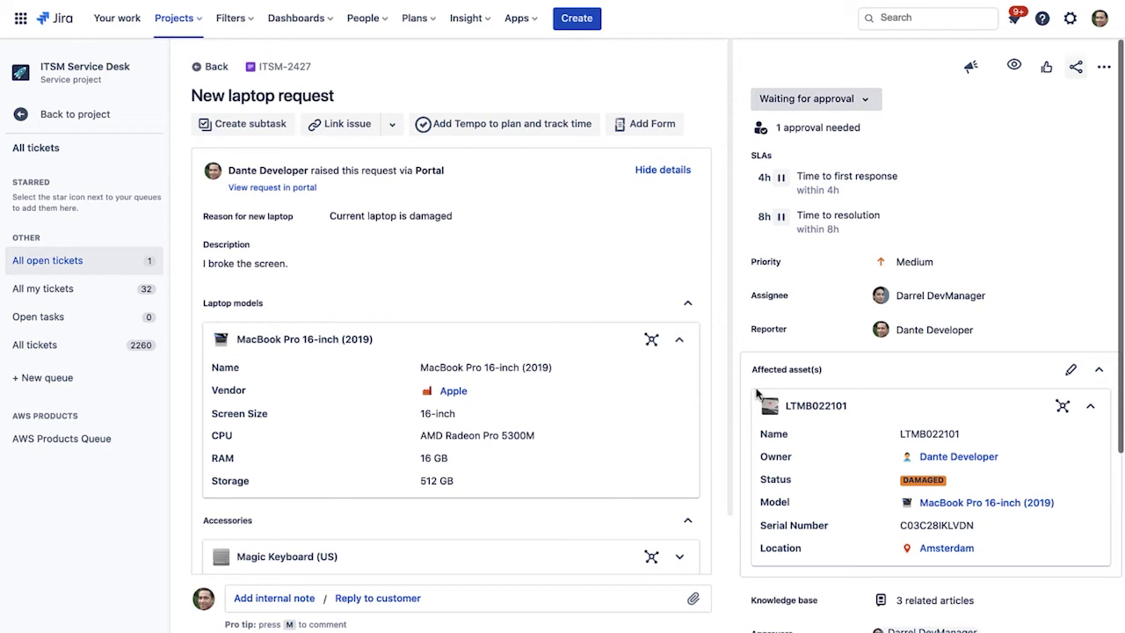
click(468, 20)
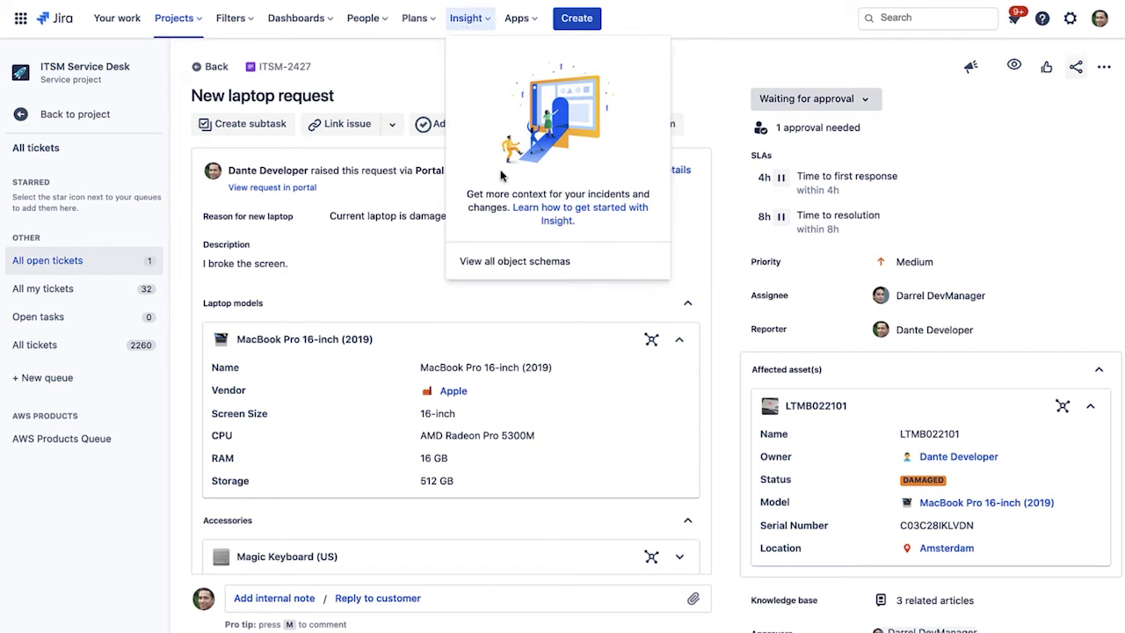
click(512, 260)
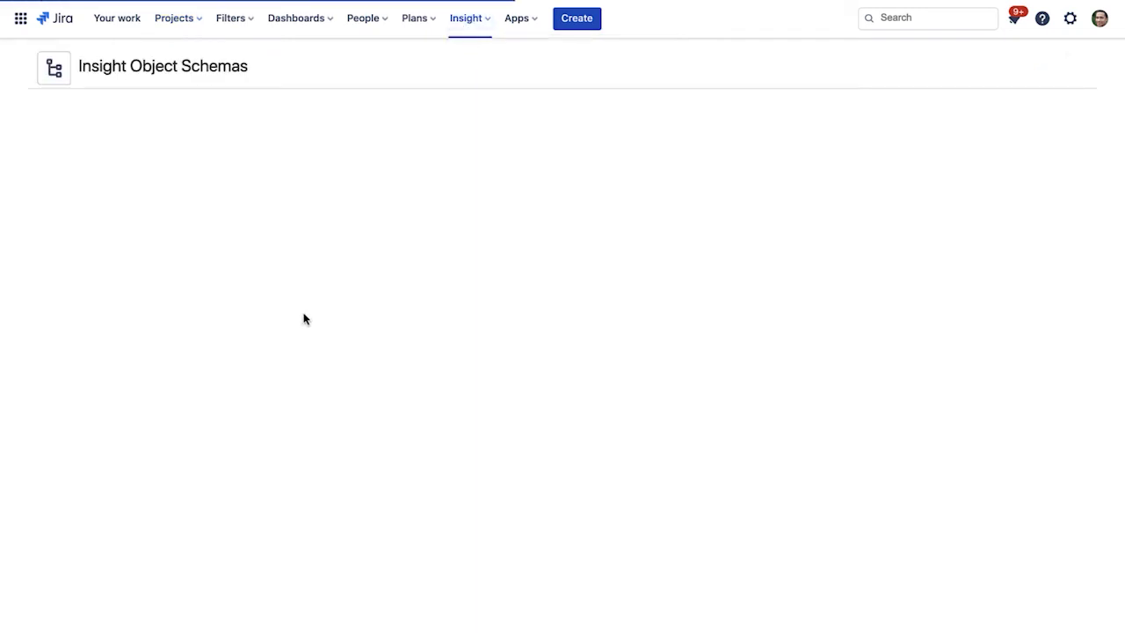
click(131, 202)
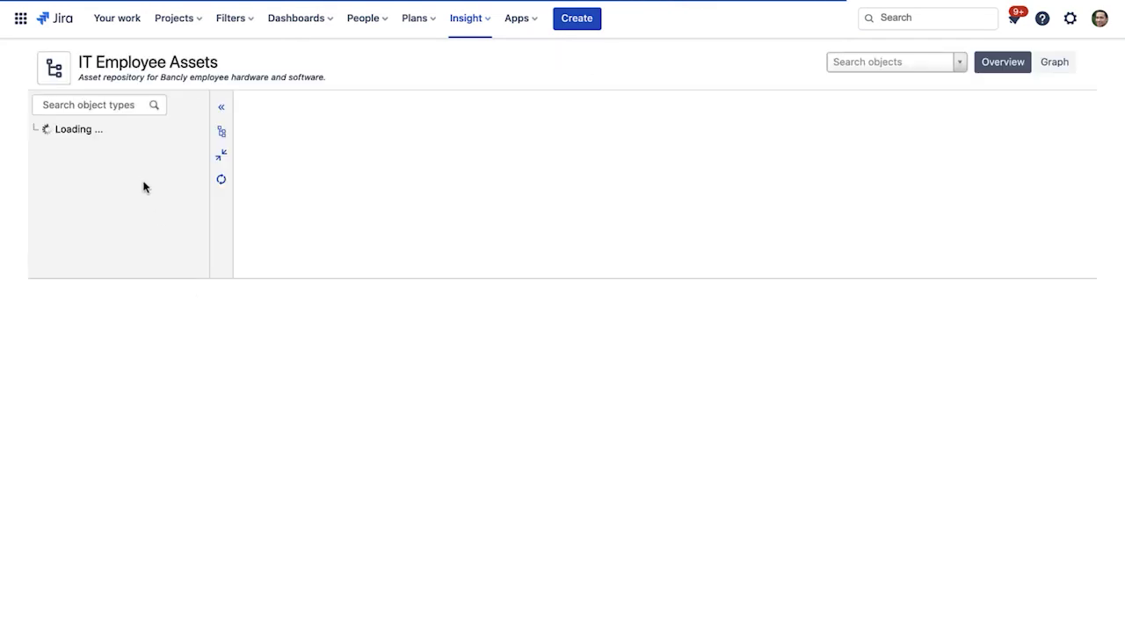
click(90, 145)
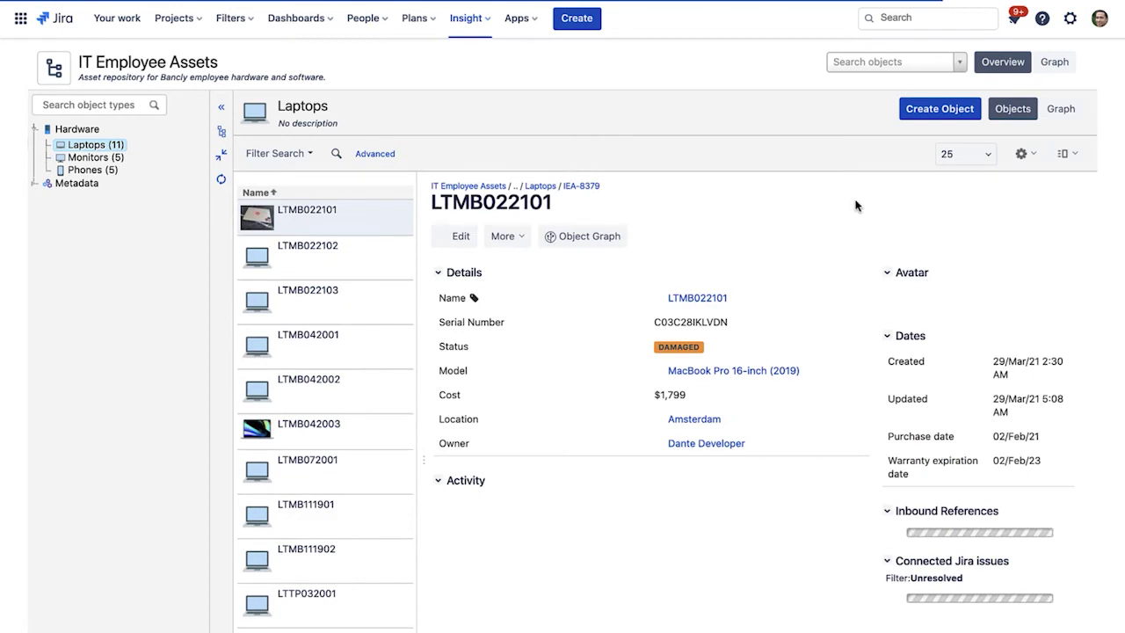
click(1063, 161)
click(1032, 224)
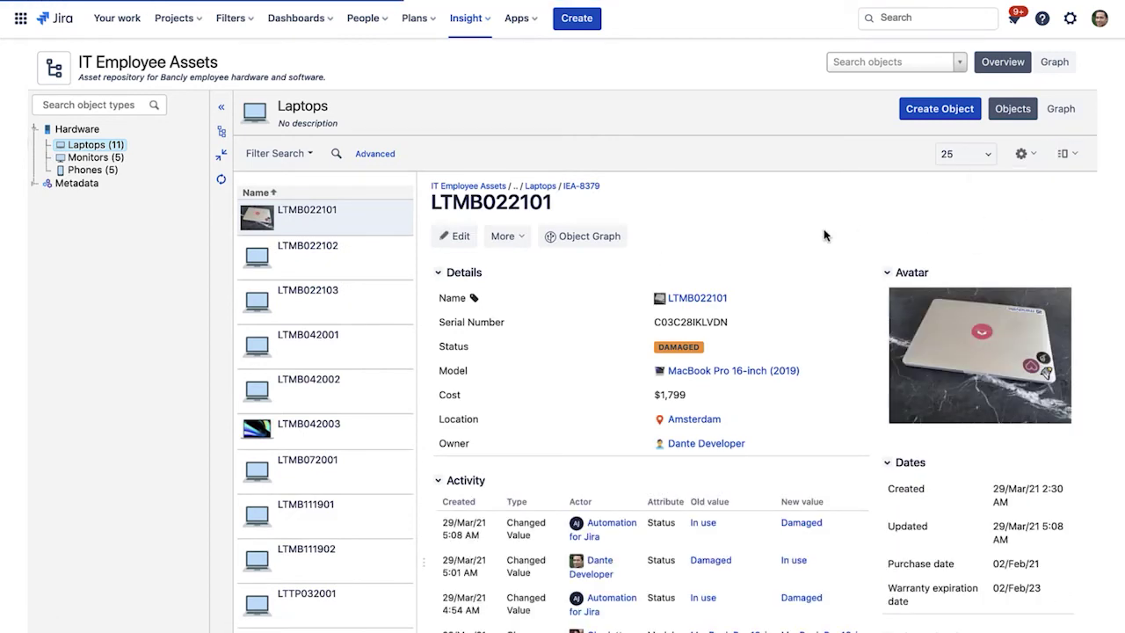
Step: Filter the laptops by the model MacBook Pro 16-inch (2019)
click(268, 151)
scroll(283, 254, down, 3)
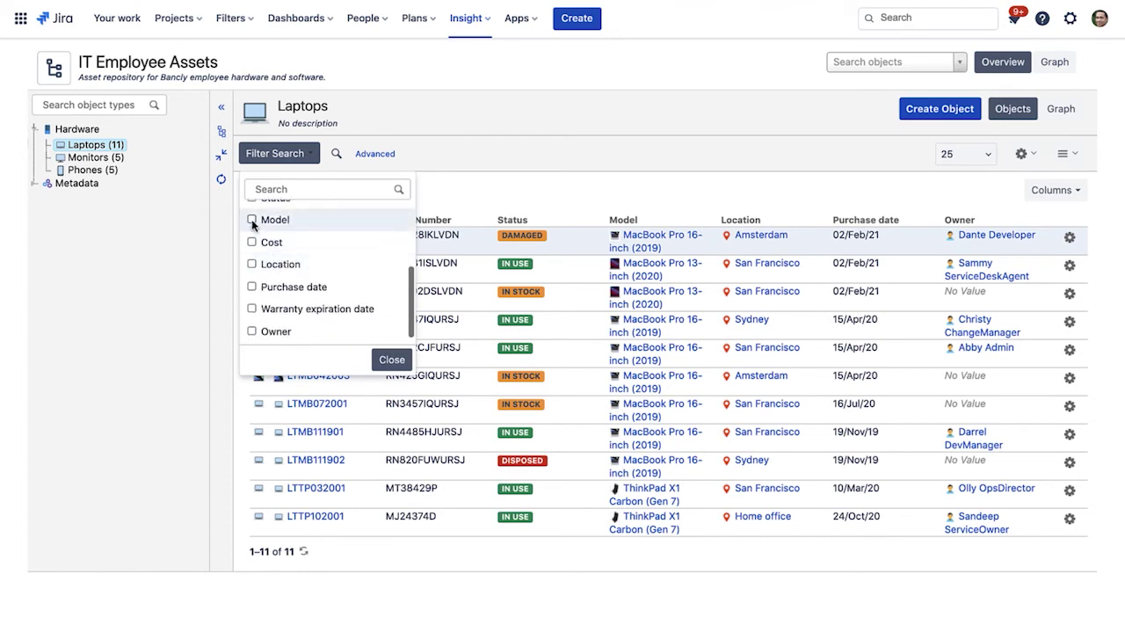
click(252, 222)
click(251, 239)
click(386, 310)
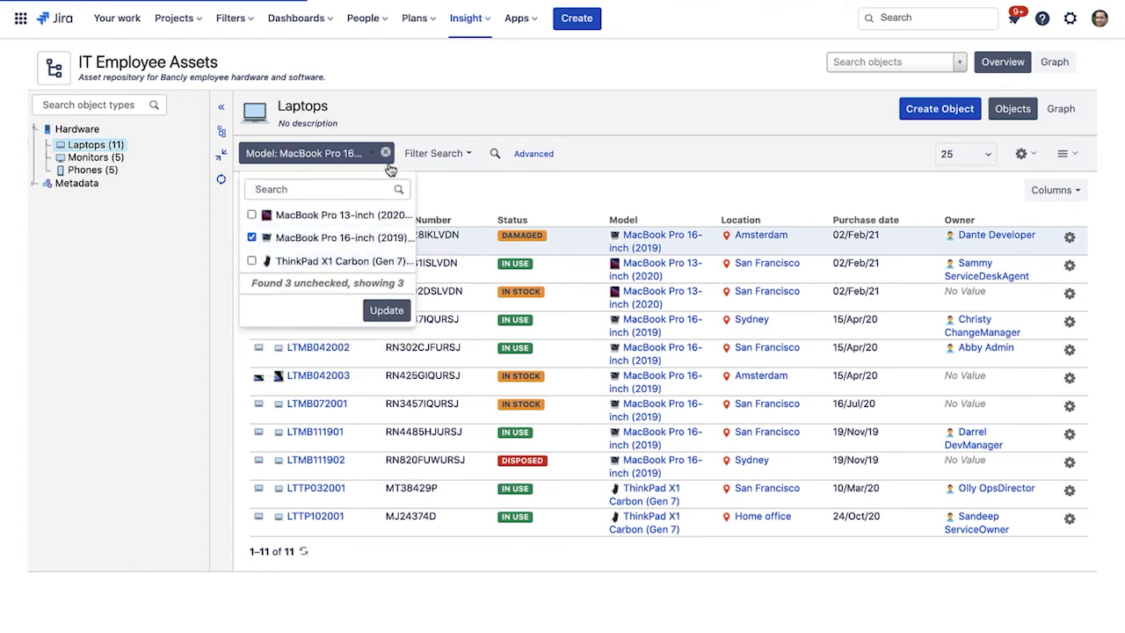
Step: Add a Status filter to the MacBook Pro 16-inch (2019) laptops and apply it
click(434, 154)
scroll(431, 286, down, 2)
scroll(431, 285, down, 1)
click(431, 255)
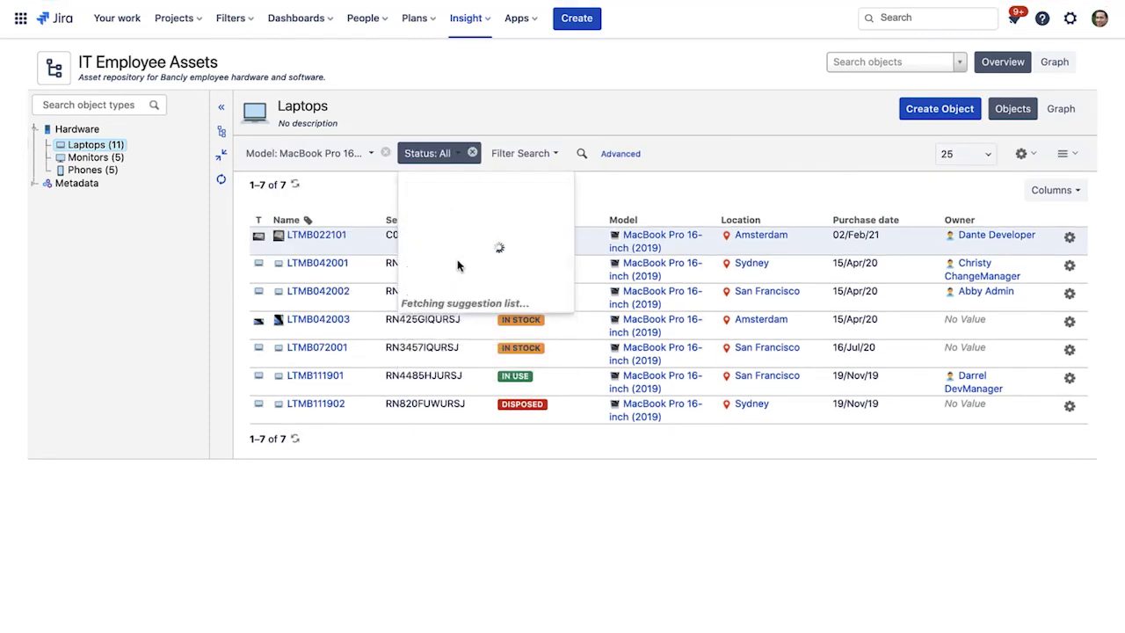
click(453, 261)
click(541, 332)
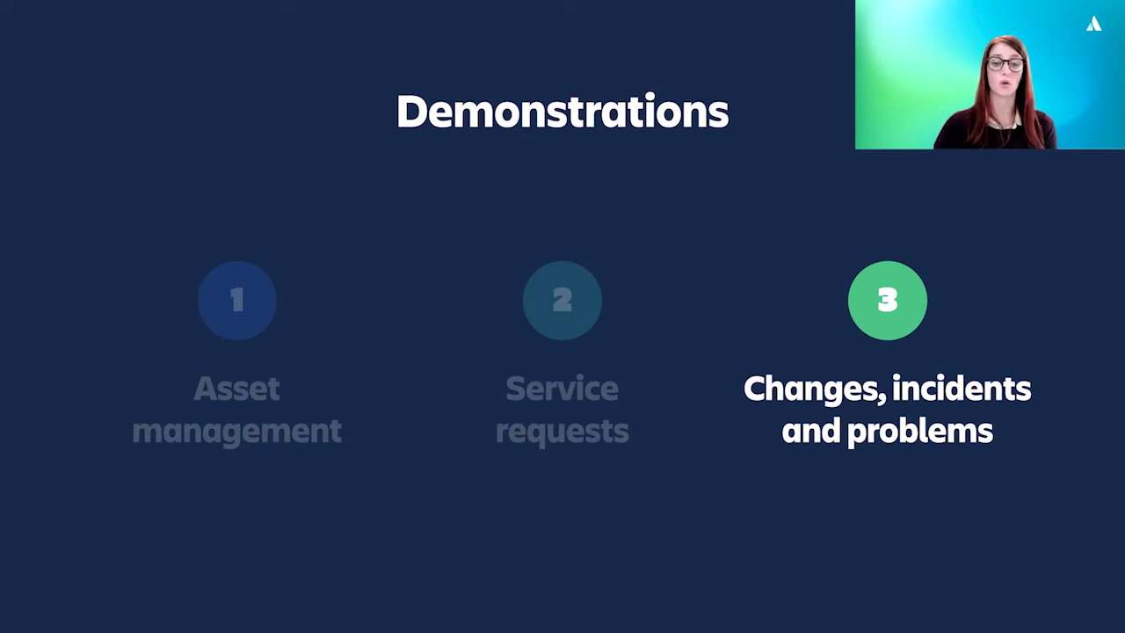
key(Right)
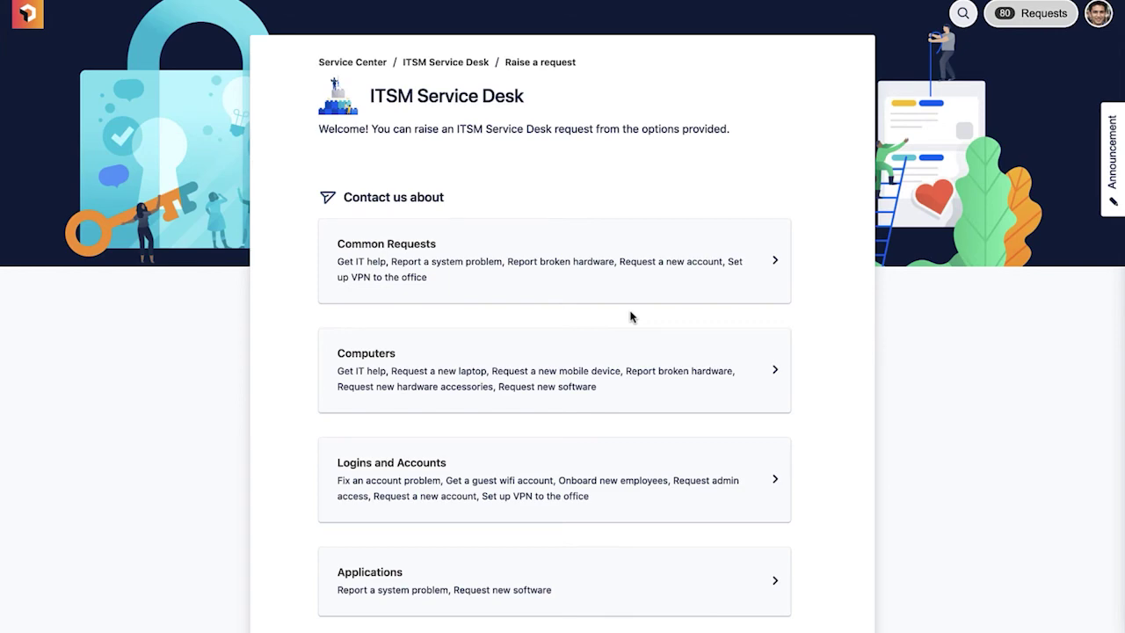
Step: Start a Report a system problem request under Servers and Infrastructure in the ITSM Service Desk portal
scroll(630, 316, down, 2)
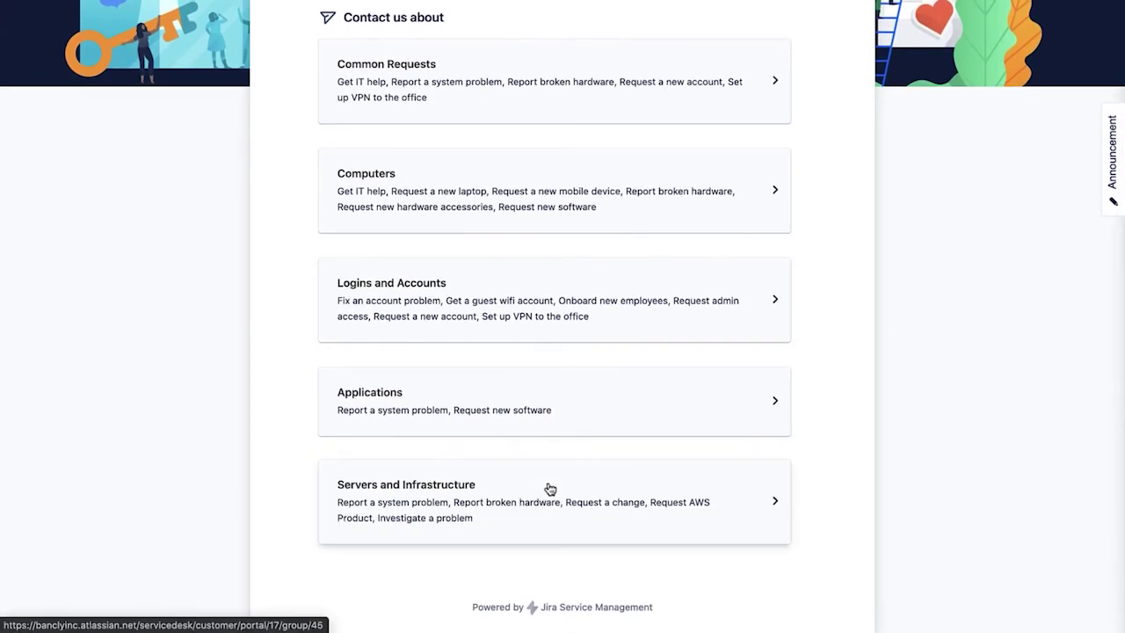
click(549, 488)
click(547, 208)
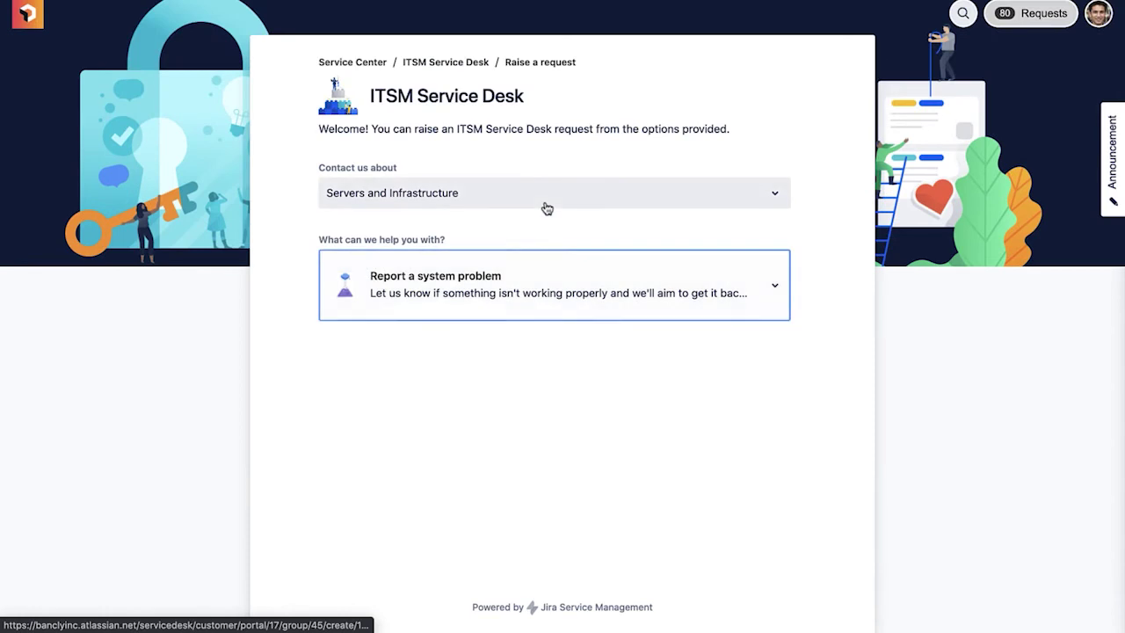
Step: Summarize the problem as "Customers can no longer access pages" and describe it as "Affecting some banc.ly pricing pages"
click(462, 457)
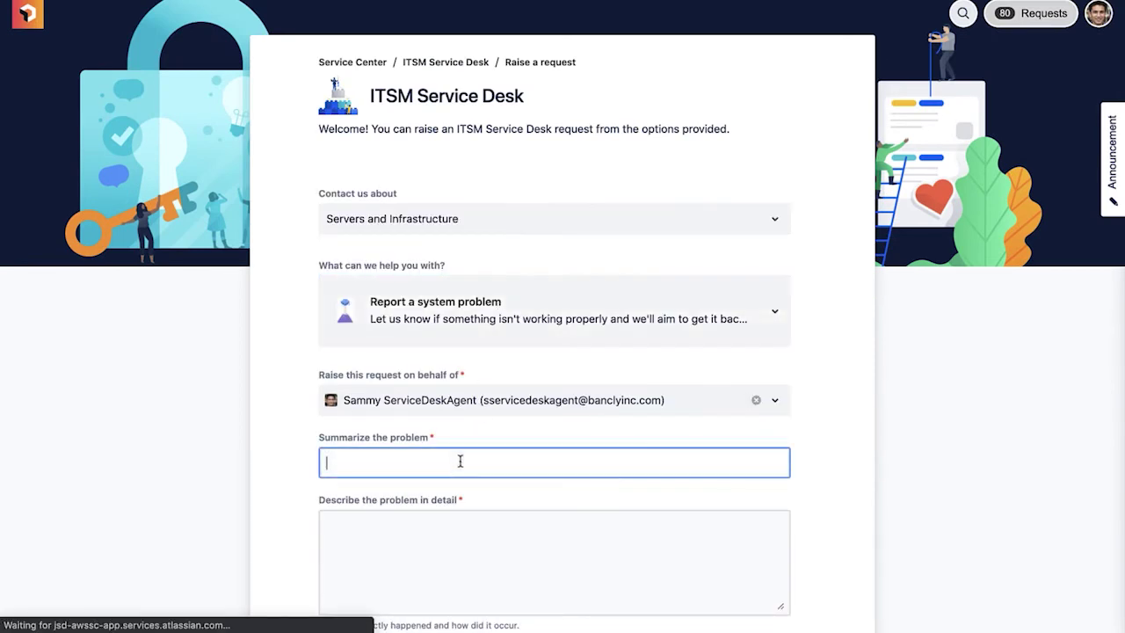
text(Customers ca)
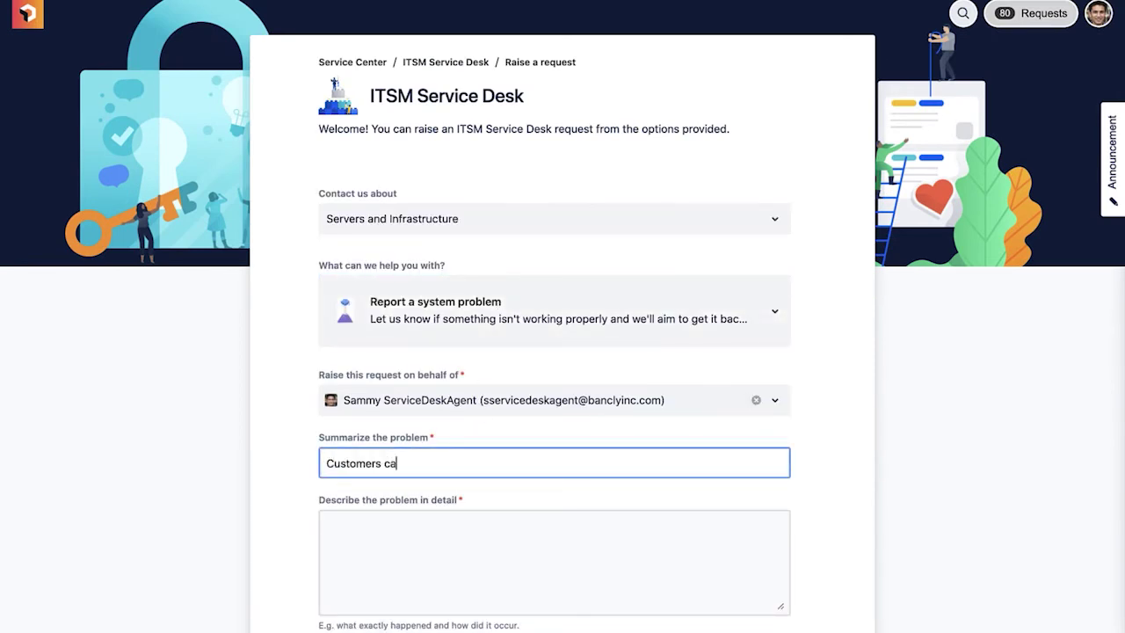
text(n no longer access pages)
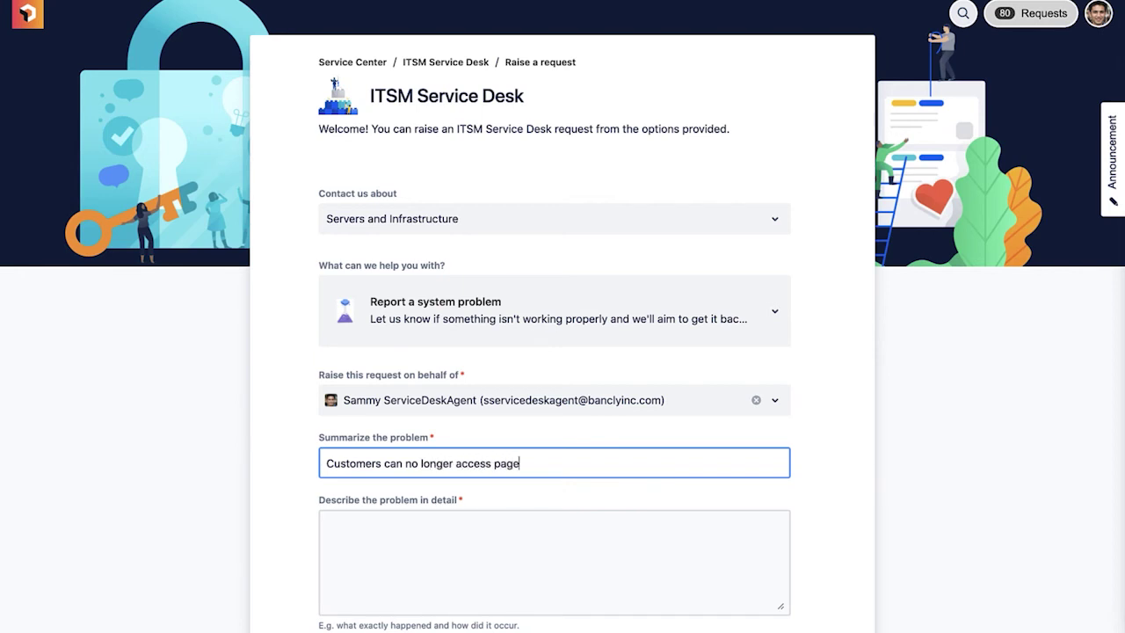
click(430, 520)
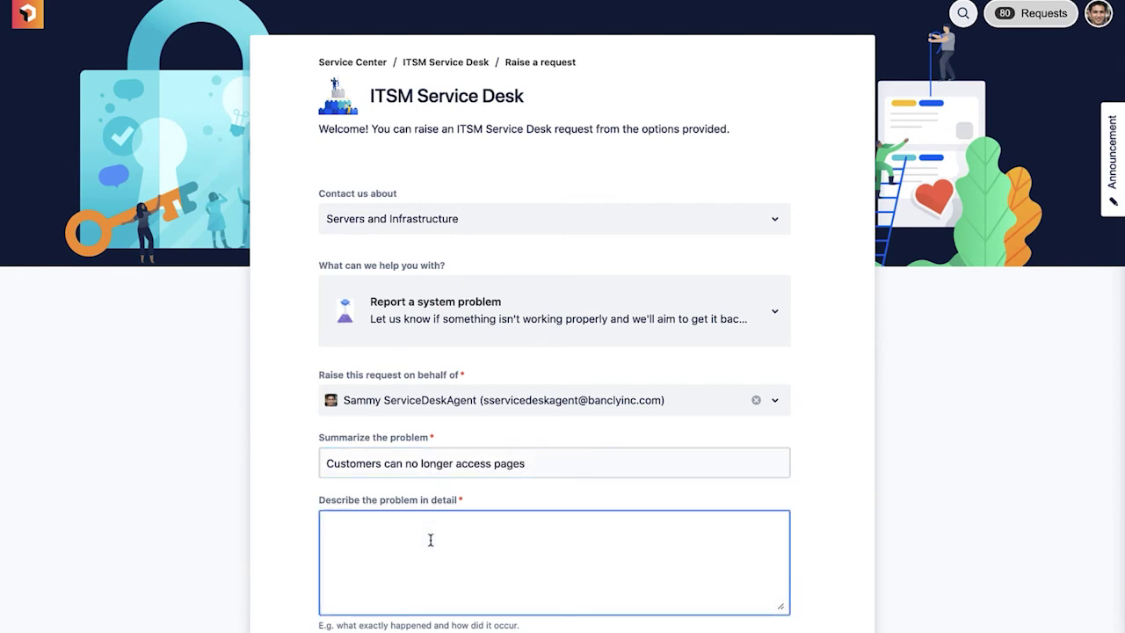
text(Affecting)
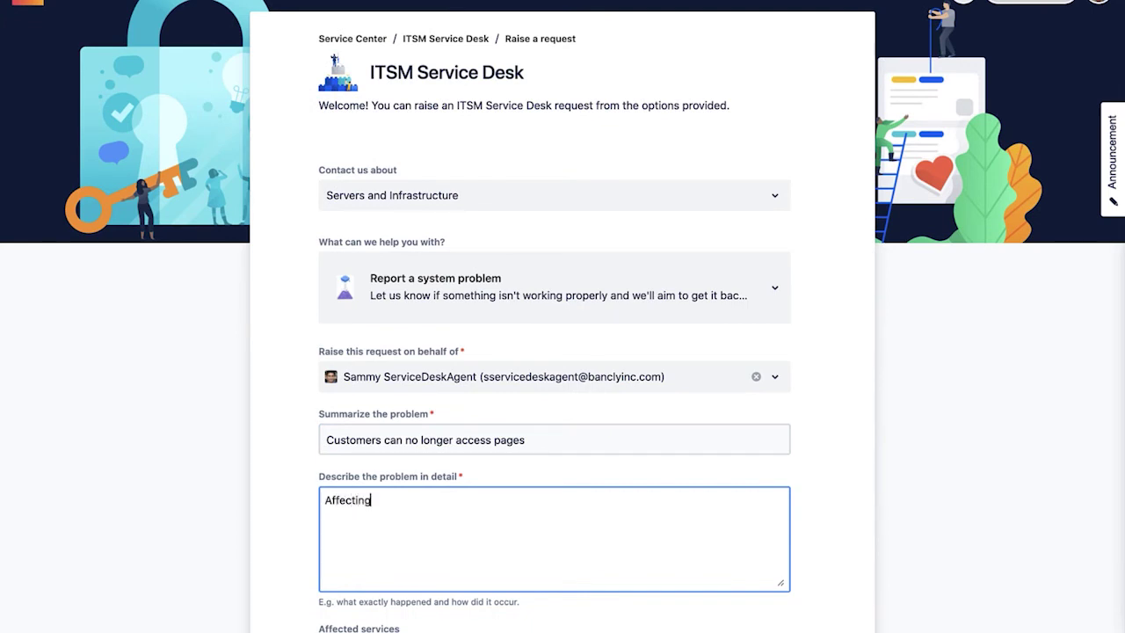
text( some banc.ly pricing pages)
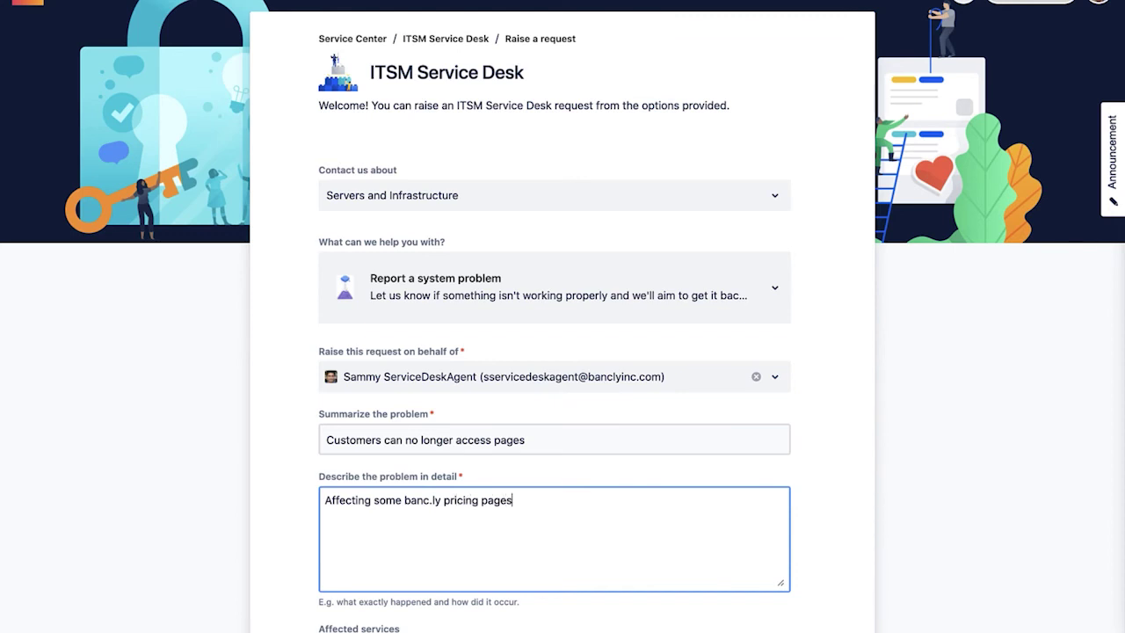
Step: Set Banc.ly as the affected service and add Customer and Inventory & Pricing as affected applications
scroll(434, 533, down, 5)
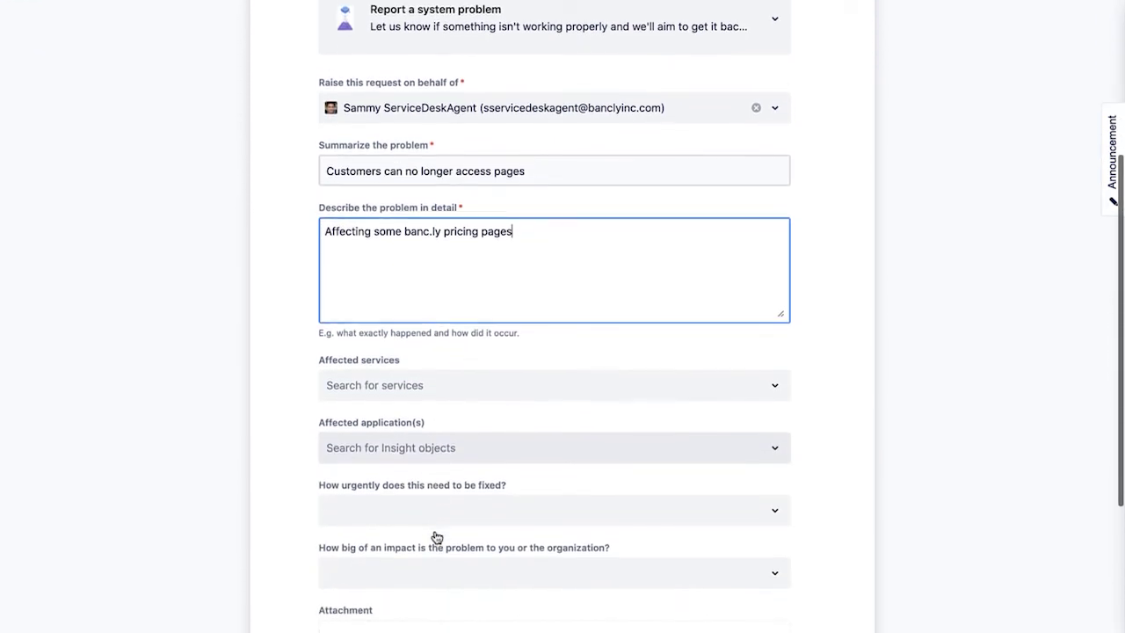
click(448, 356)
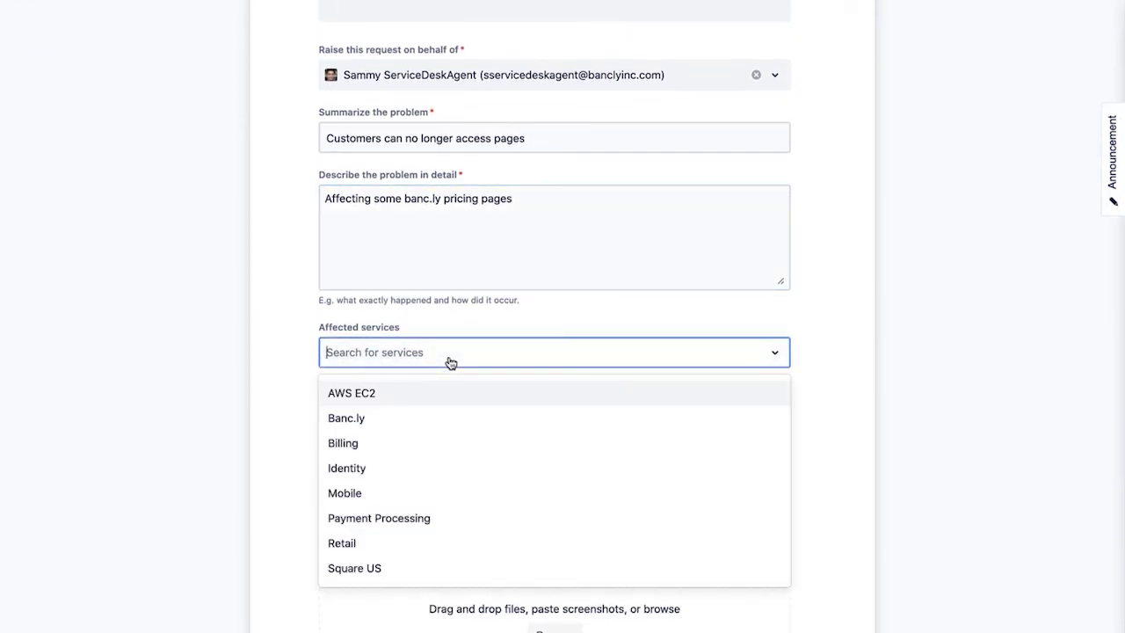
click(418, 423)
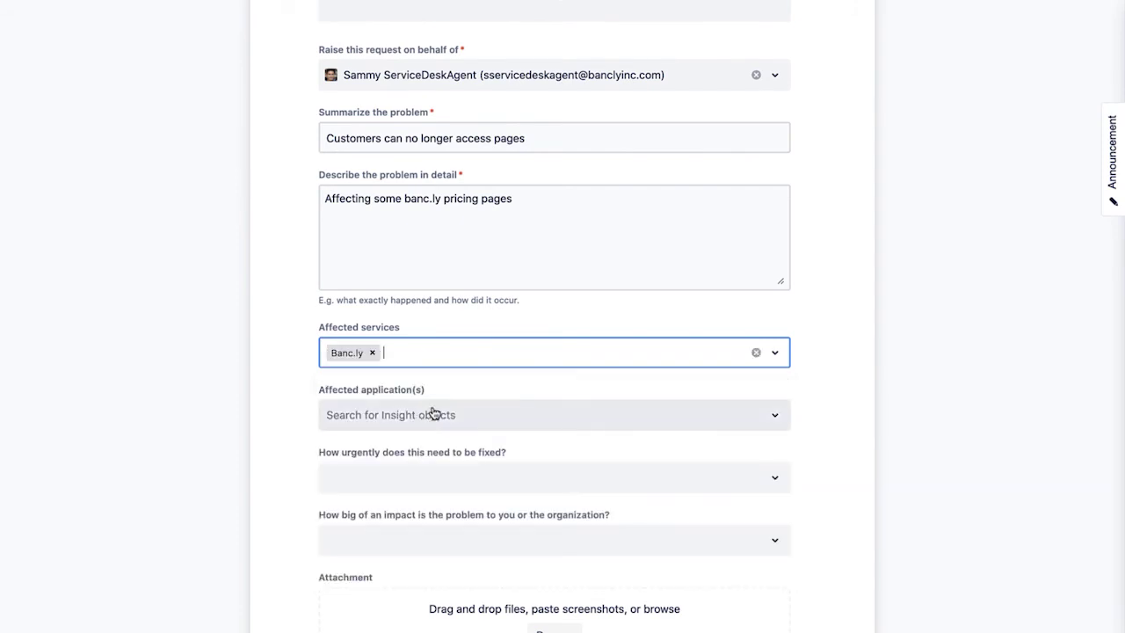
click(433, 413)
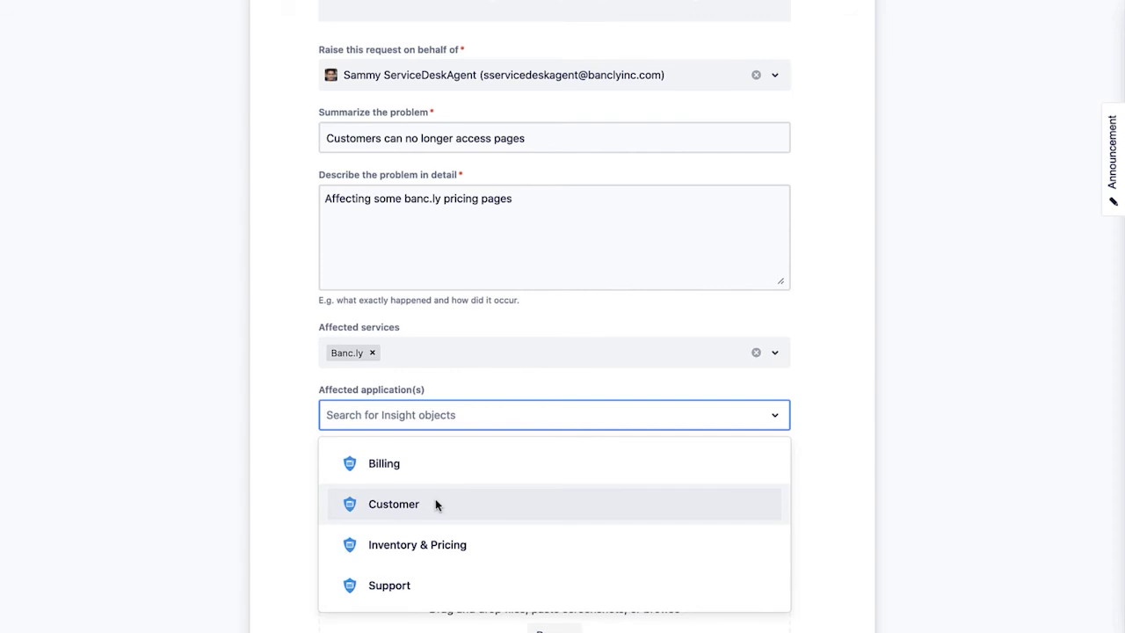
click(435, 501)
click(459, 422)
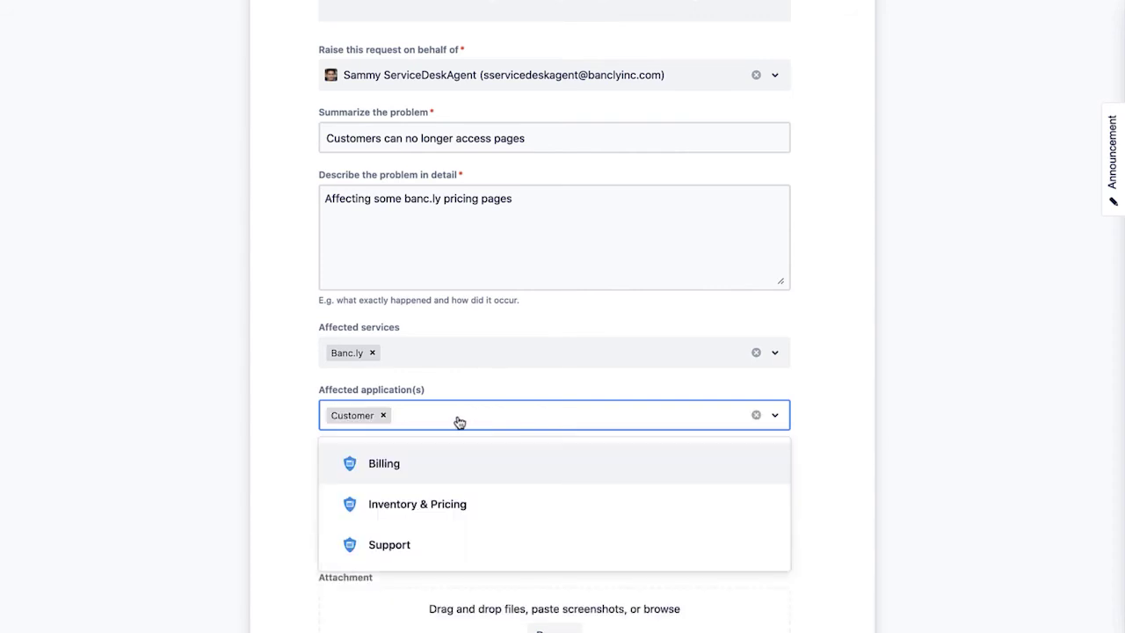
click(455, 503)
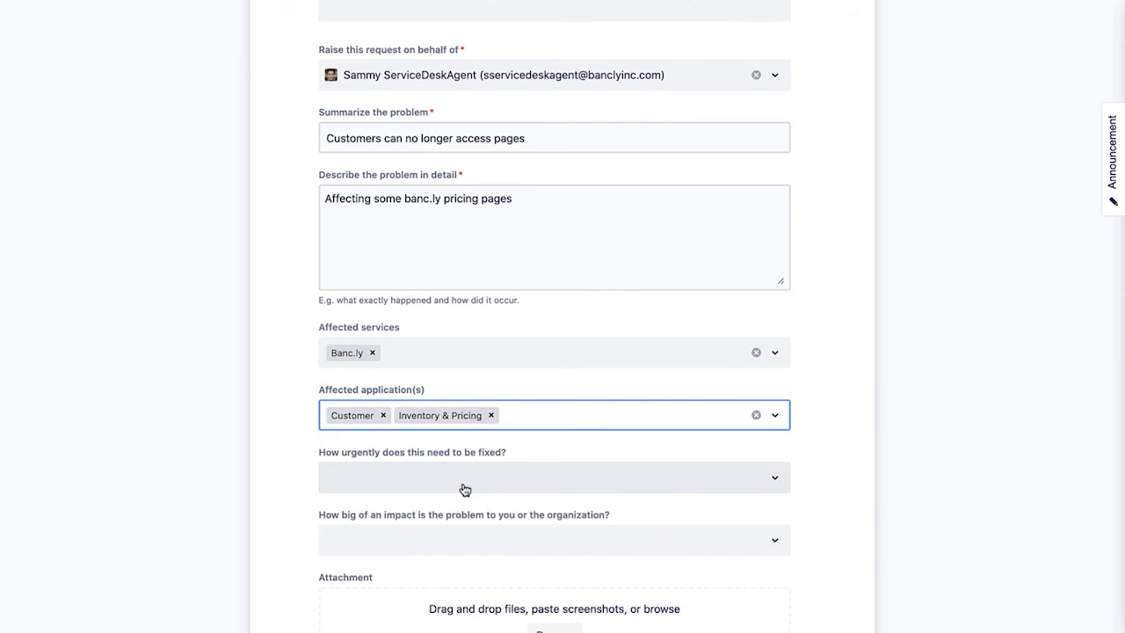
Step: Set the urgency to Medium and the impact to Minor / Localized, and send the request
click(461, 488)
click(427, 568)
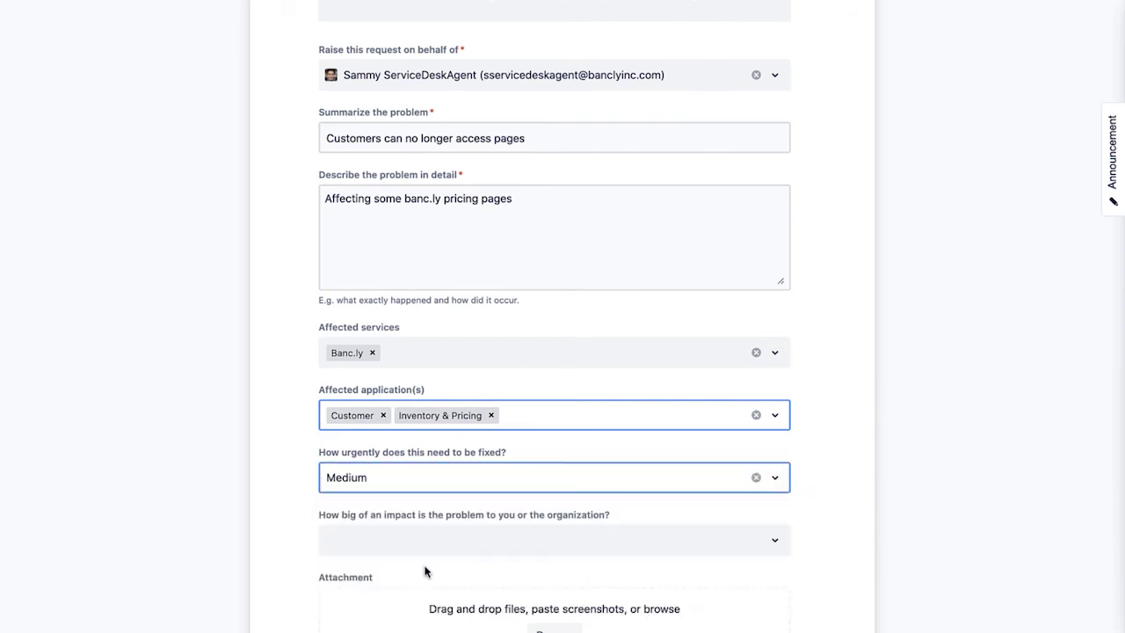
click(450, 545)
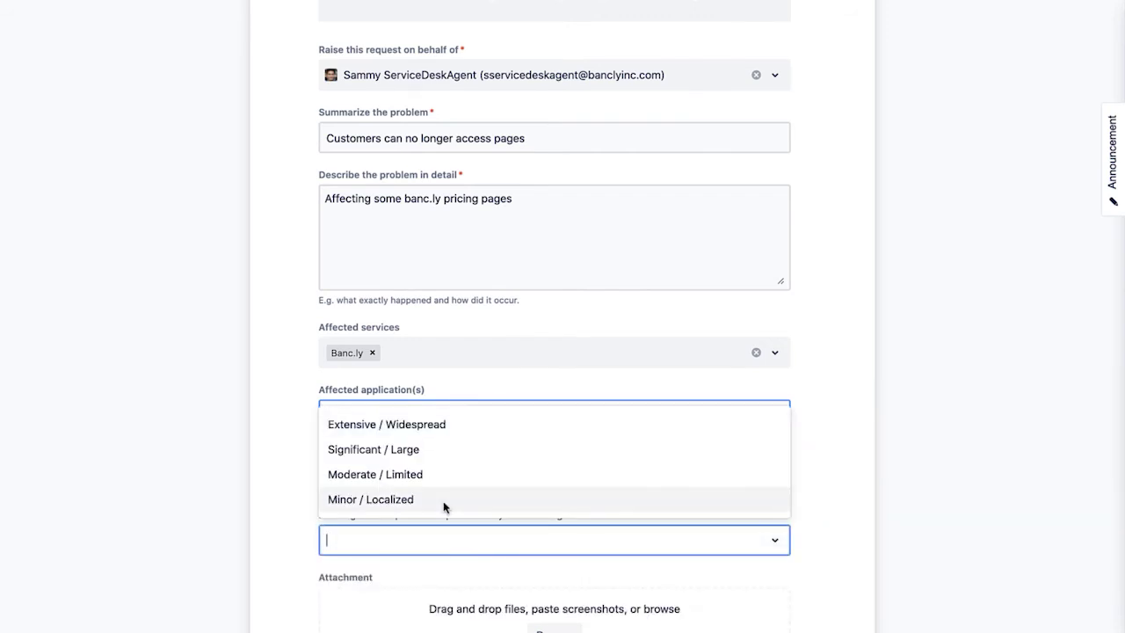
click(444, 501)
scroll(443, 506, down, 3)
scroll(443, 503, down, 1)
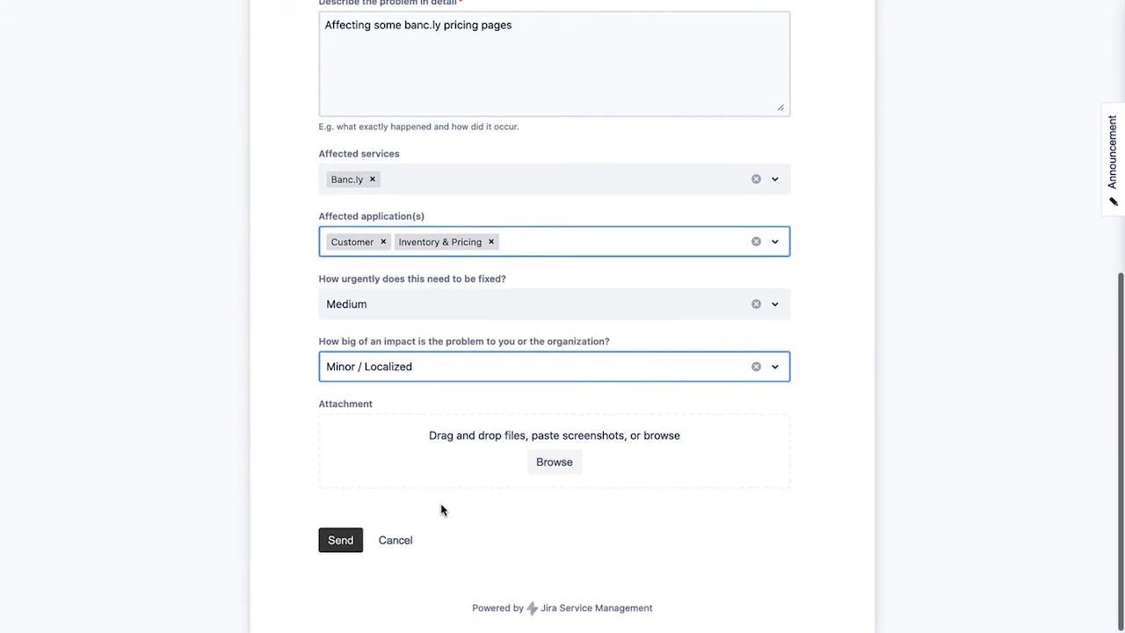
click(343, 540)
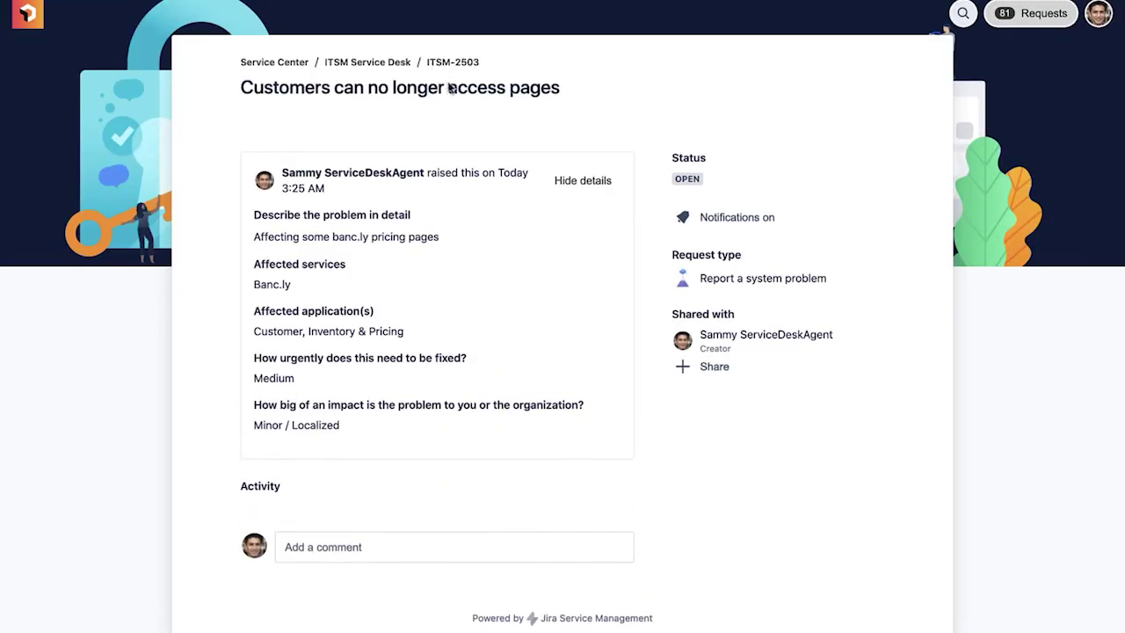
Step: Open the submitted ticket in the Jira service project and examine the details of the Banc.ly service and the Customer and Inventory & Pricing applications
click(452, 62)
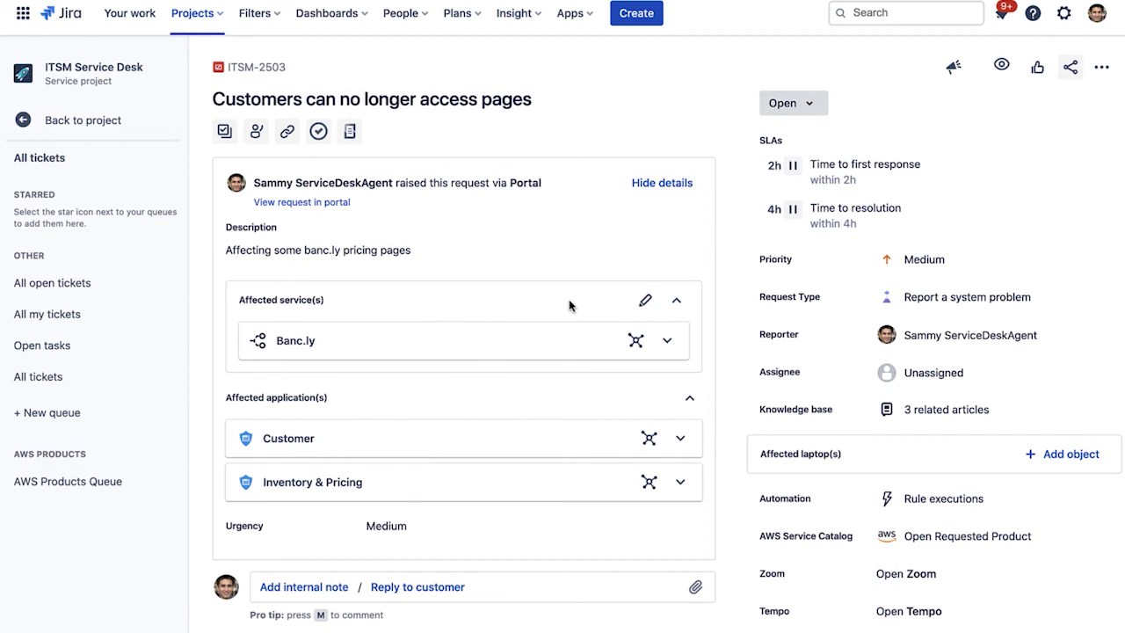
click(669, 342)
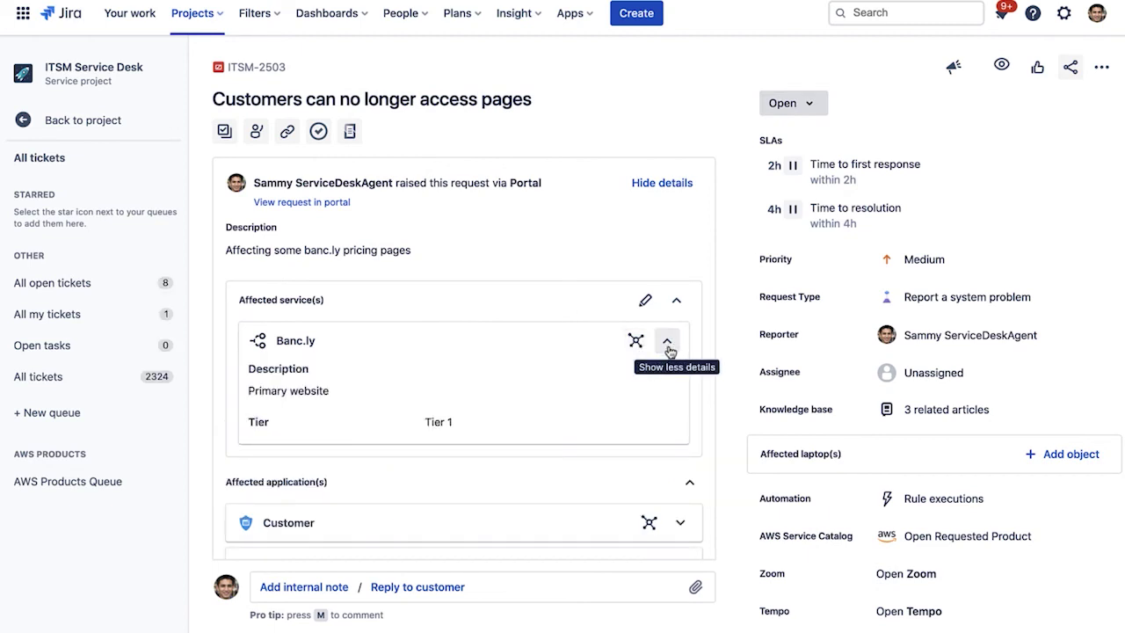
scroll(672, 349, down, 2)
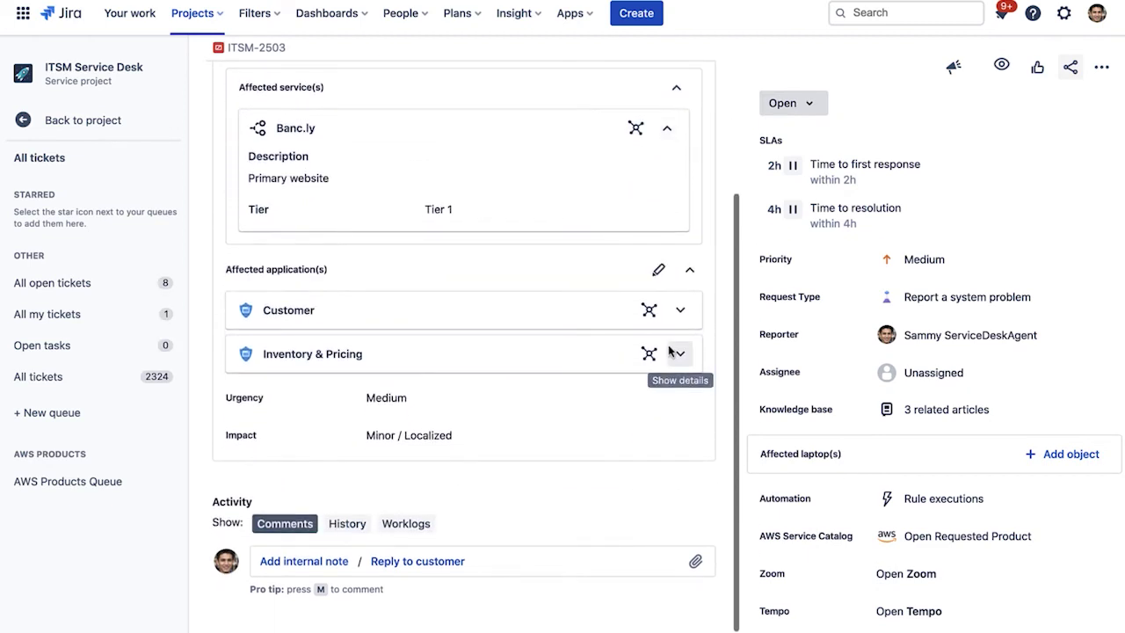
click(681, 311)
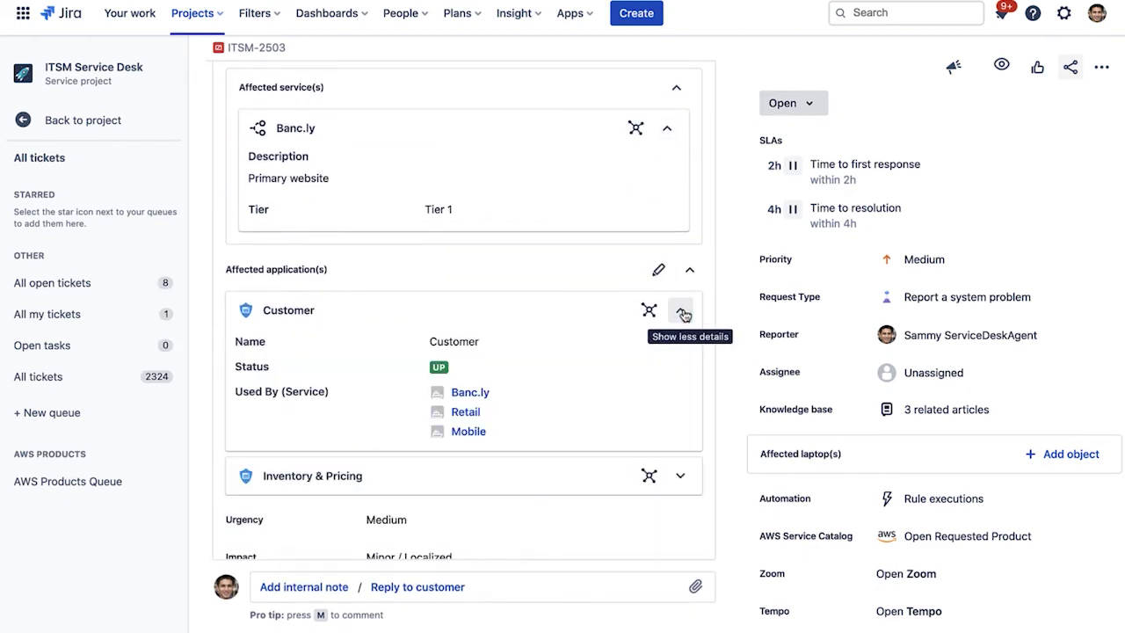
click(680, 475)
scroll(682, 476, down, 1)
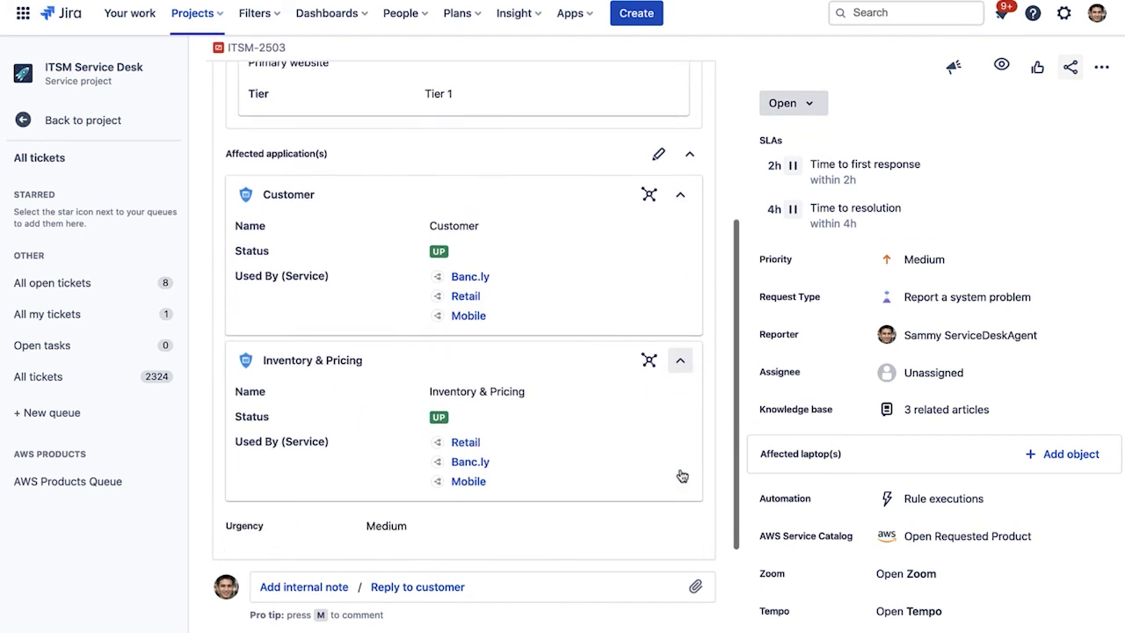
Step: Move the ticket to Work in progress with the Investigate transition and assign it to yourself
click(801, 116)
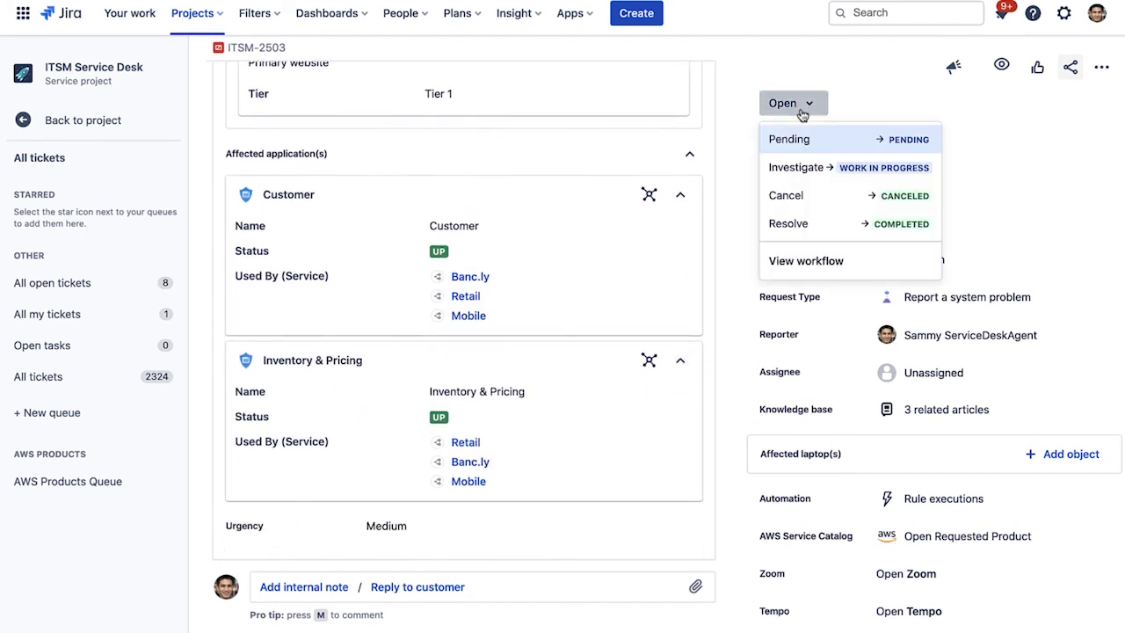
click(825, 172)
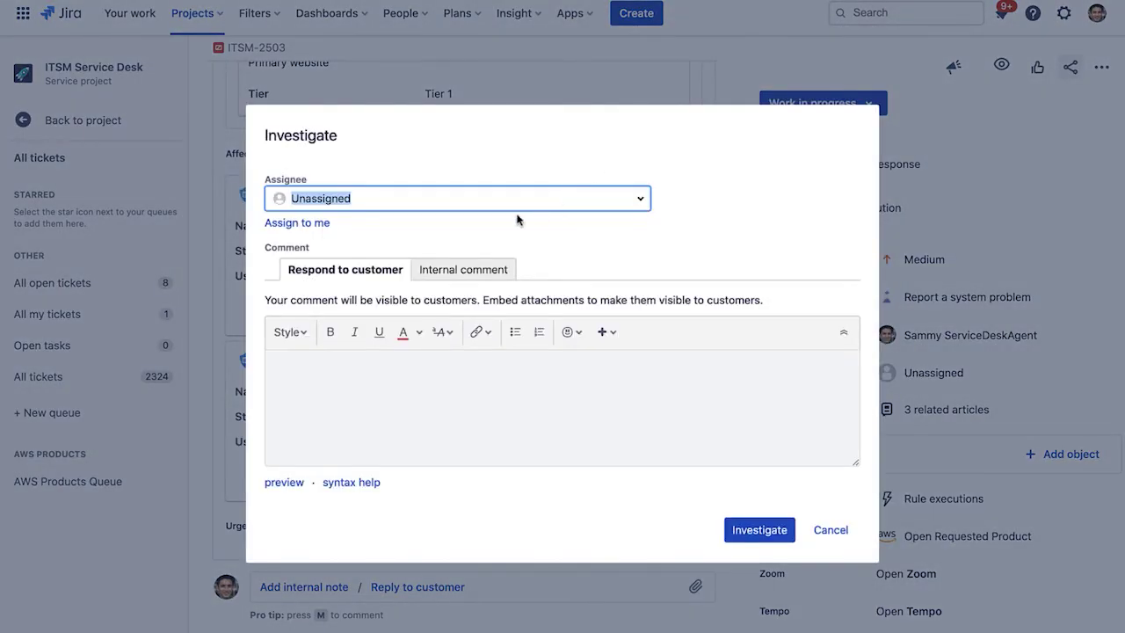
click(314, 226)
click(767, 534)
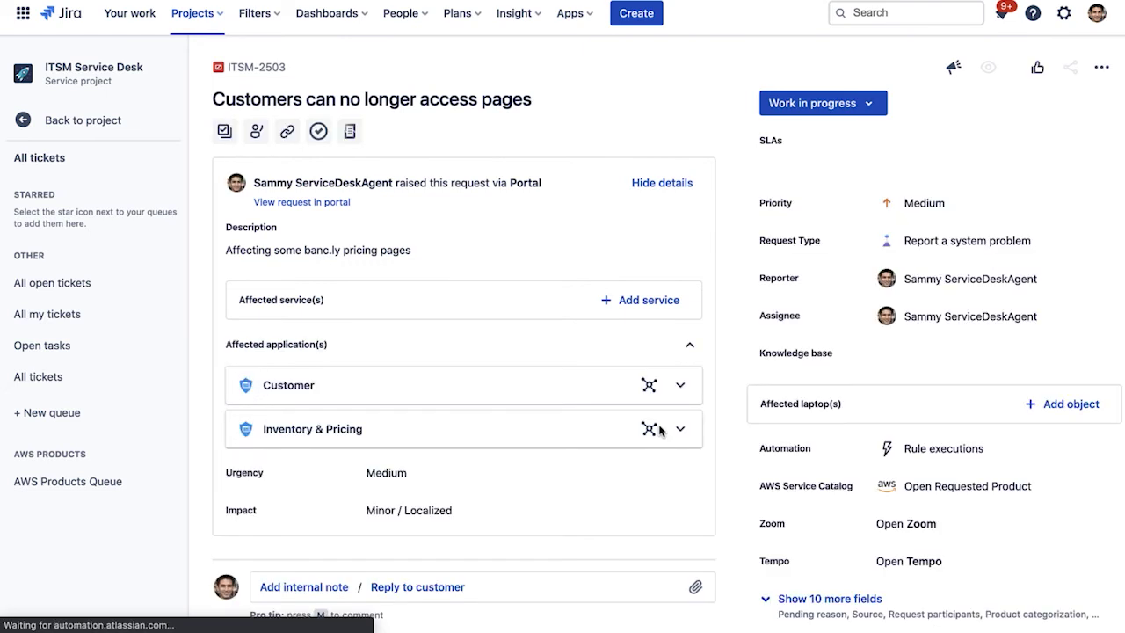
Step: Expand the Customer and Inventory & Pricing applications in the ticket and check their status
click(682, 437)
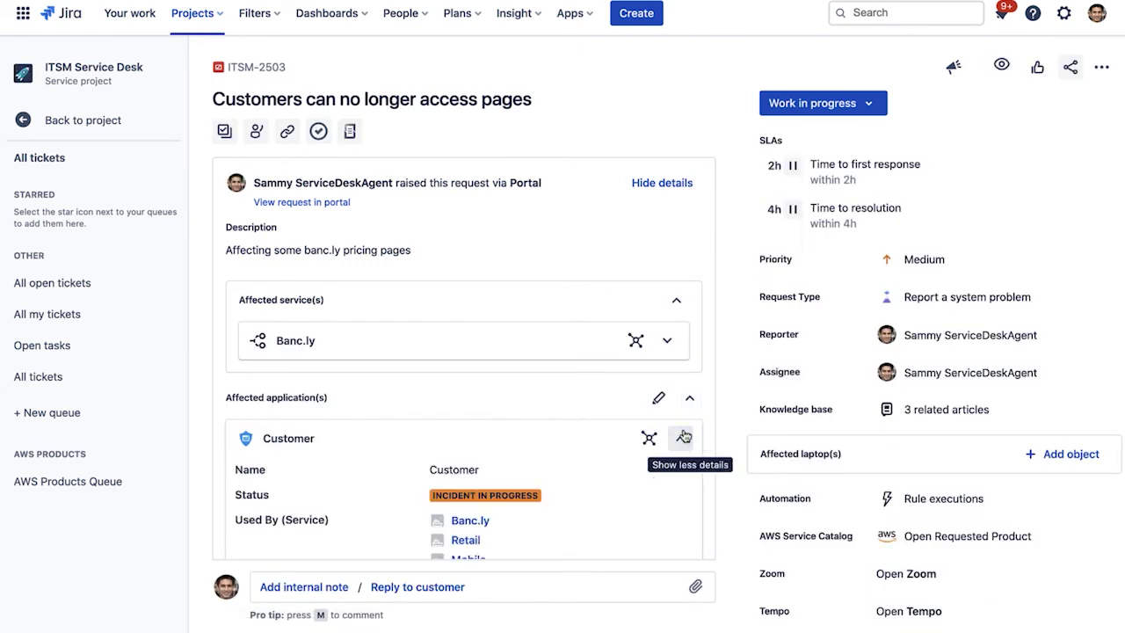
scroll(683, 437, down, 3)
click(682, 473)
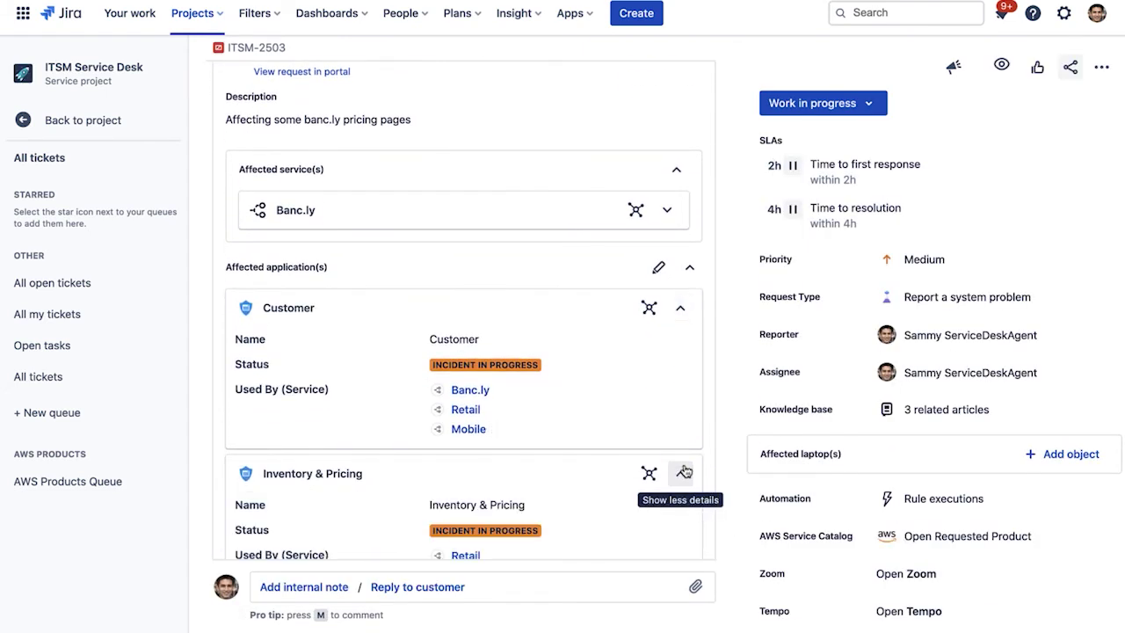
scroll(684, 472, down, 2)
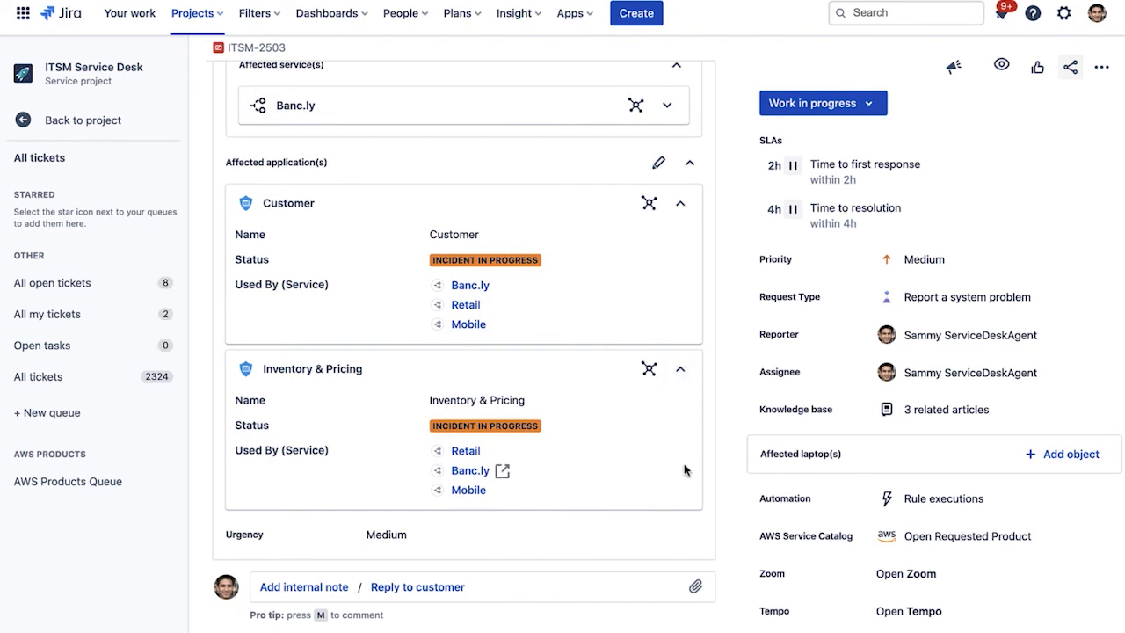
scroll(683, 471, up, 5)
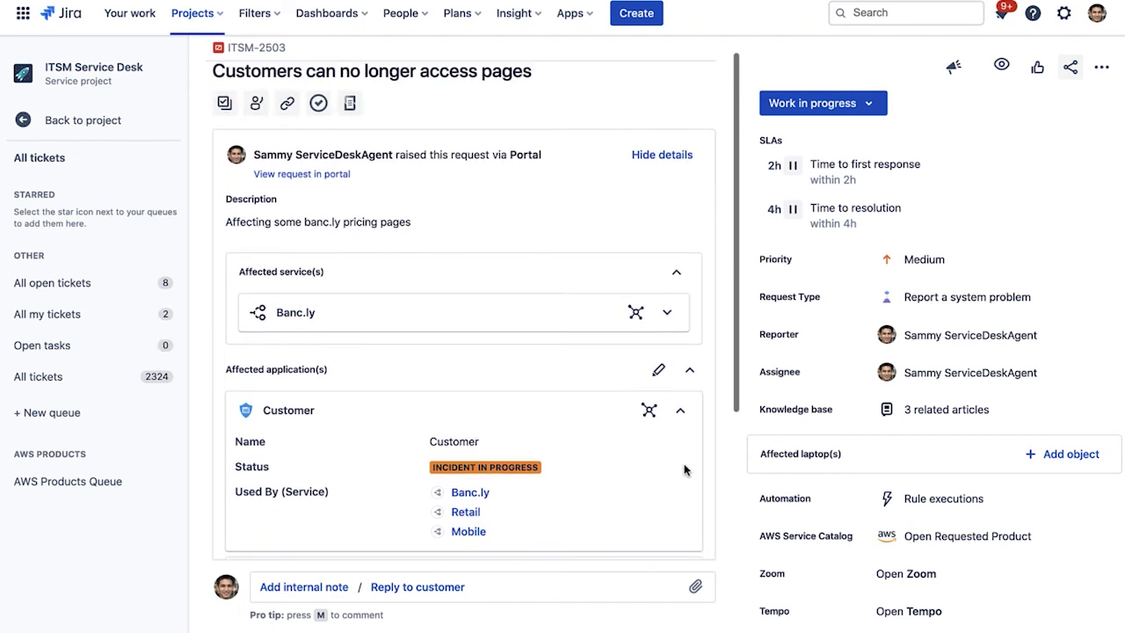
Step: Open the Banc.ly service's dependency graph, inspect the debian-srv-9 server, and view the issues linked to Inventory & Pricing
click(638, 318)
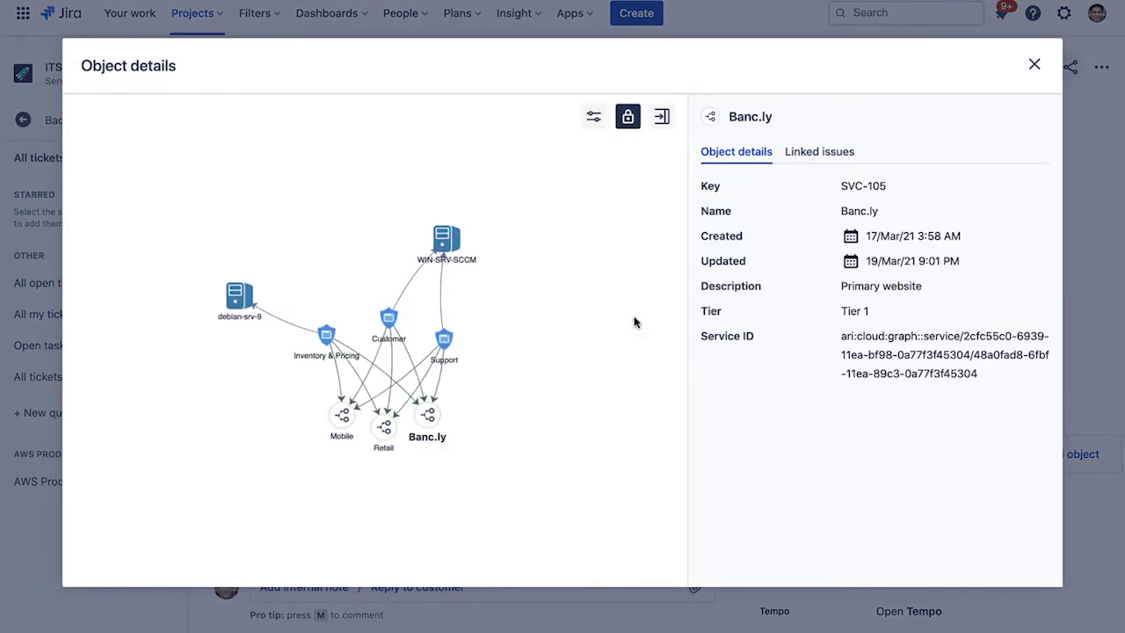
click(237, 293)
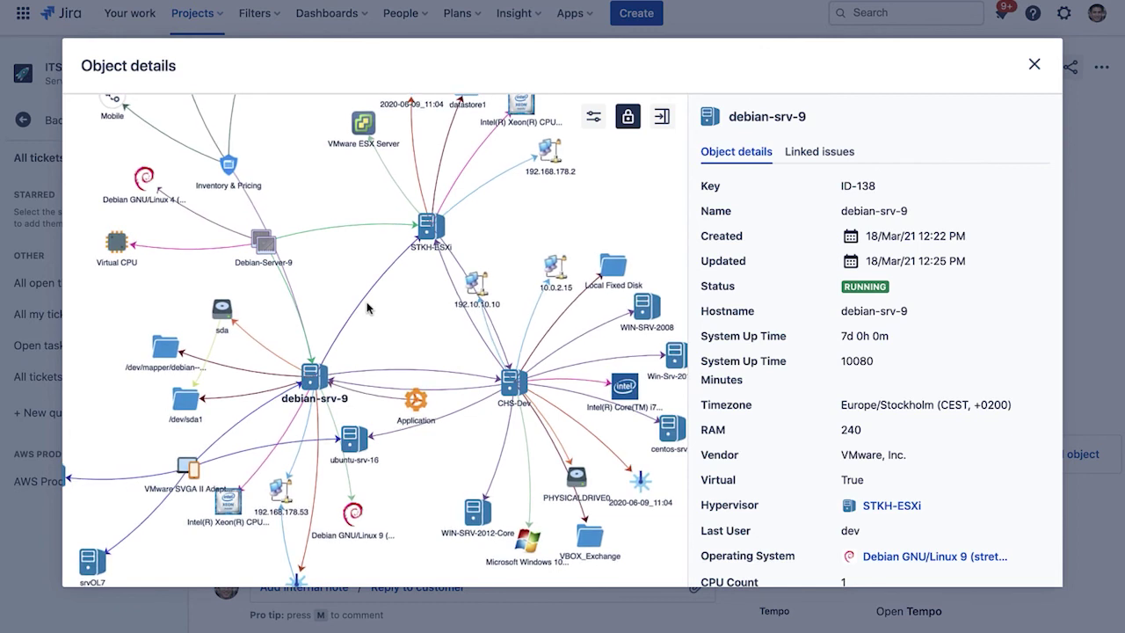
click(230, 171)
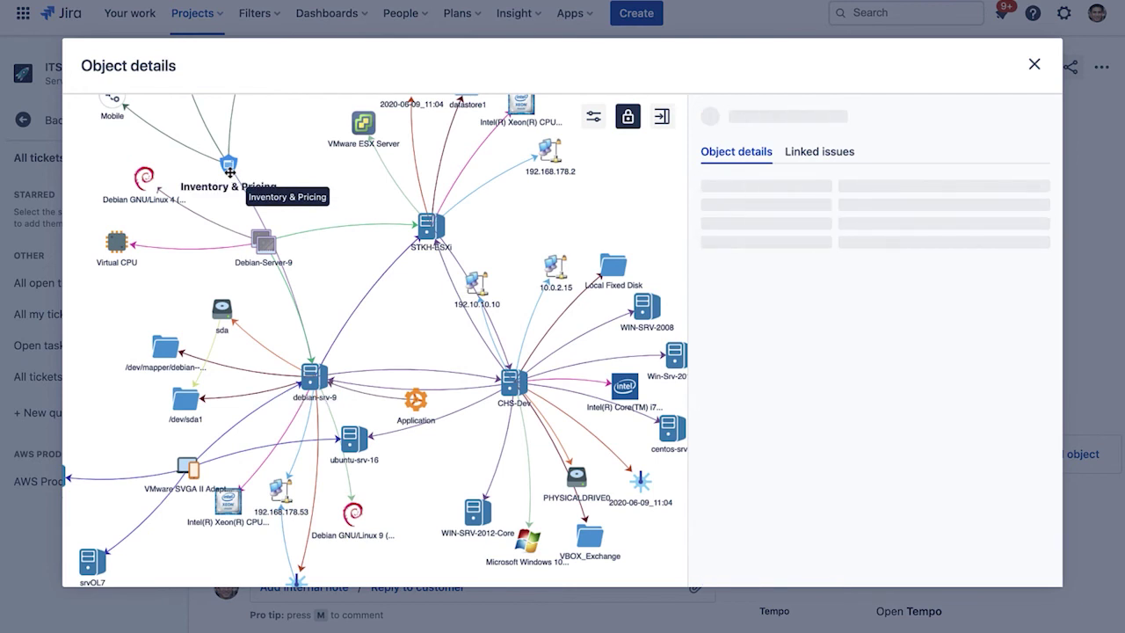
click(826, 158)
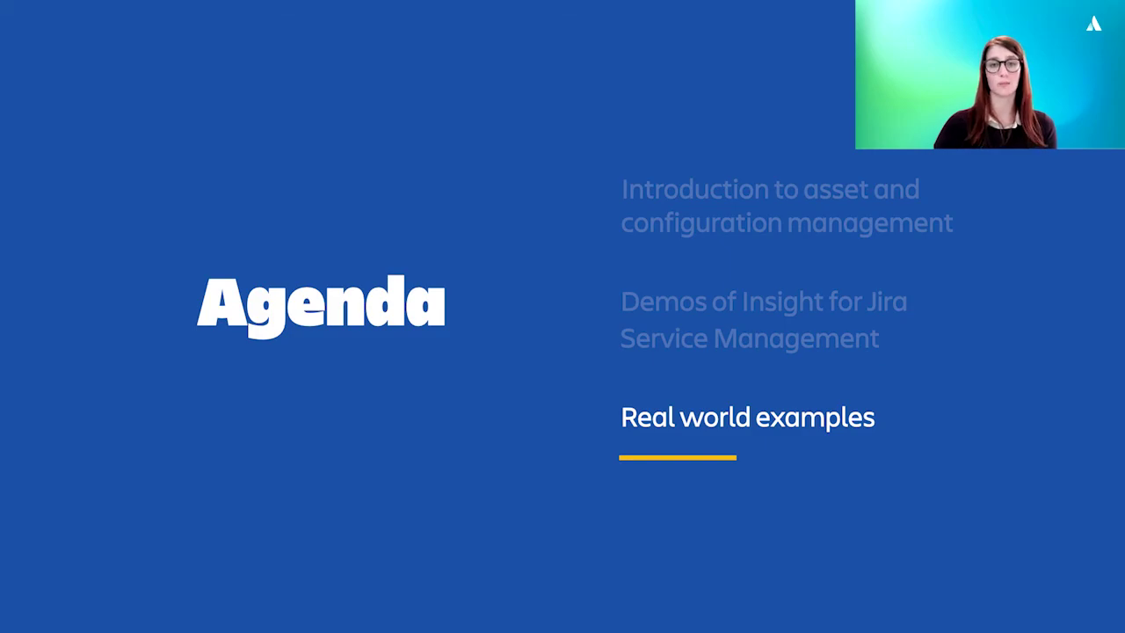
key(Right)
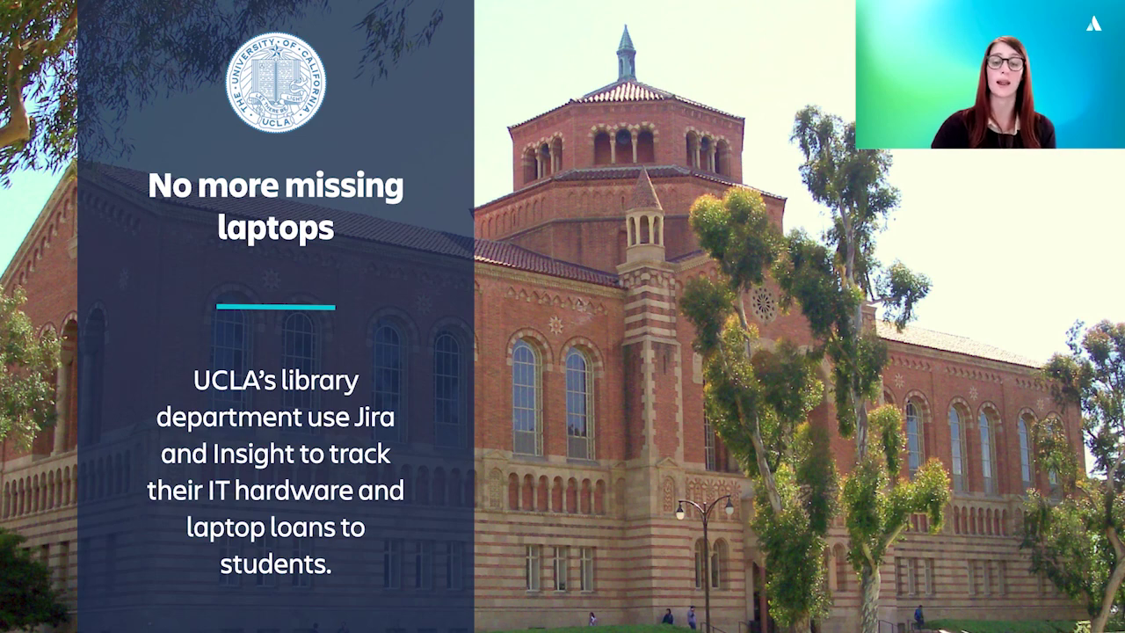
key(Right)
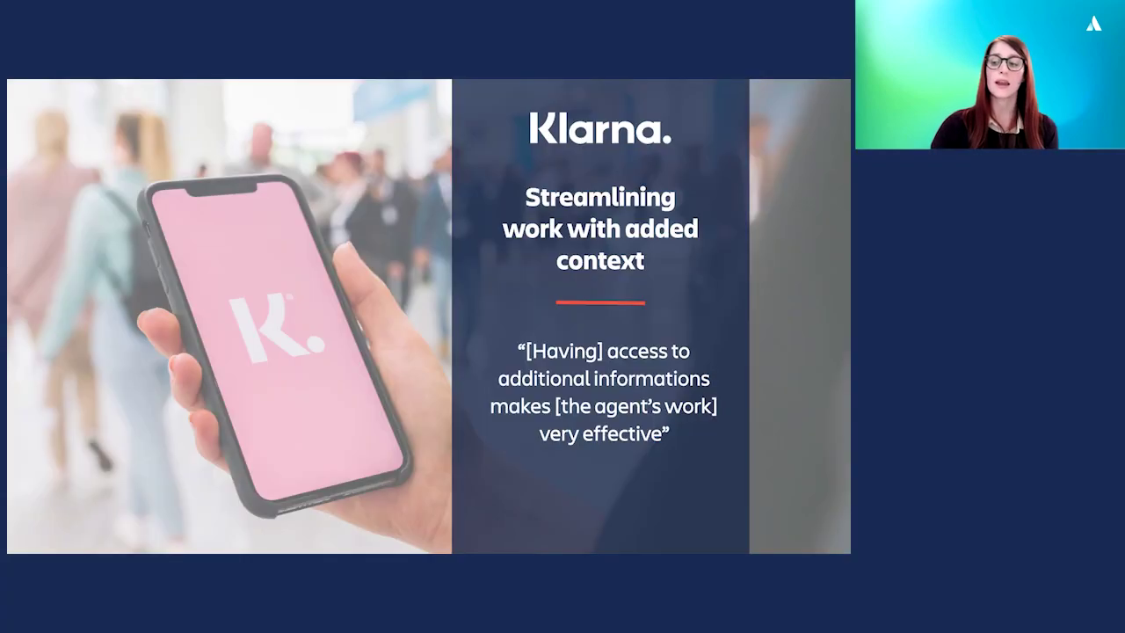